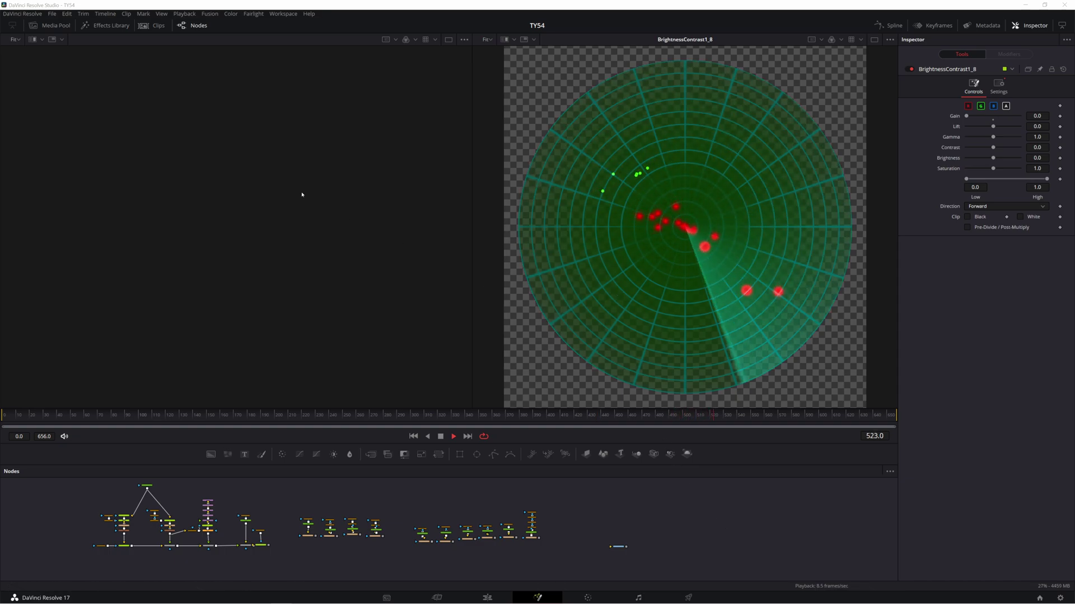
Show the Motion graphics category of the Fusion templates in the Effects Library.
{"action": "left_click", "coordinate": [119, 26]}
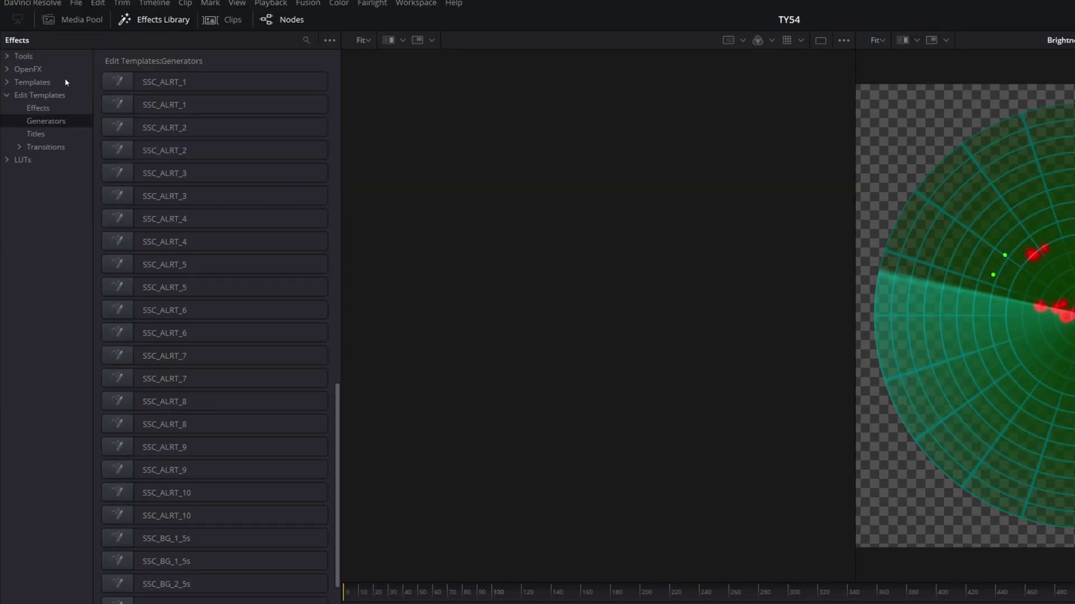
{"action": "left_click", "coordinate": [8, 83]}
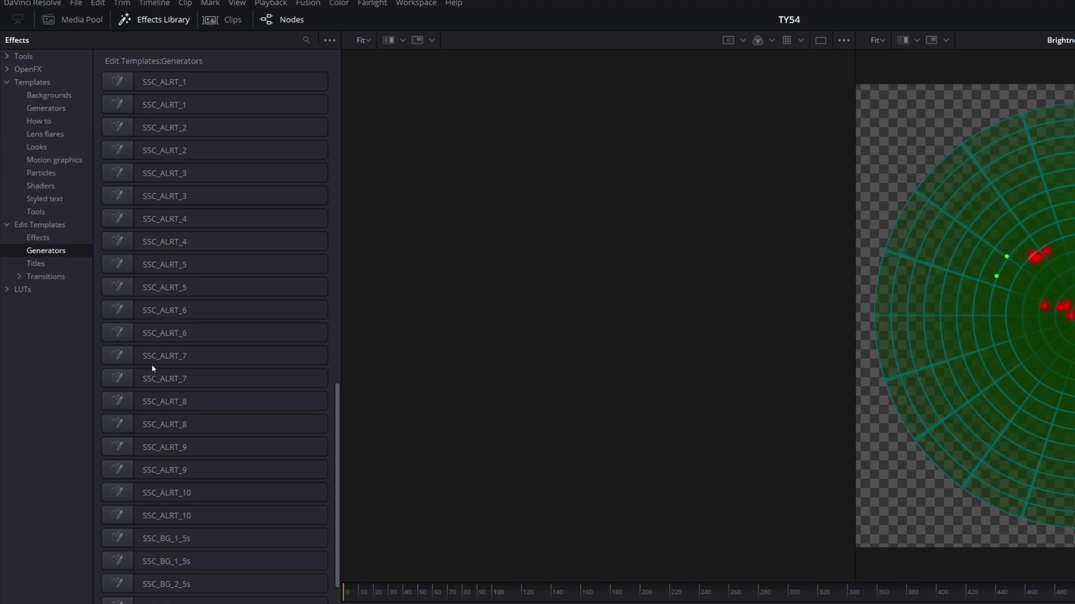
{"action": "left_click", "coordinate": [42, 161]}
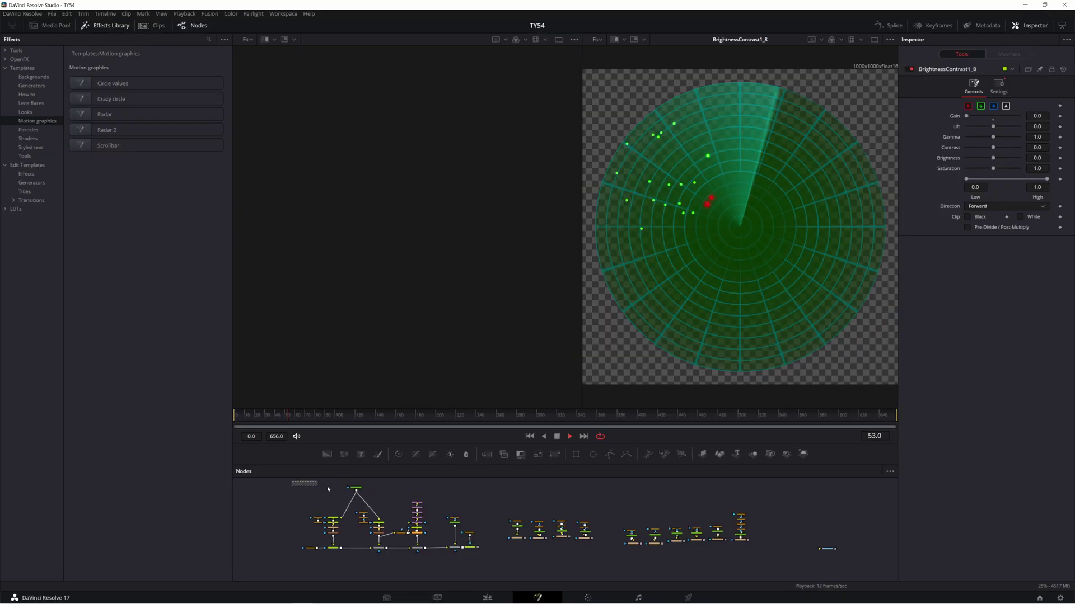
View the cyan Background1_9 node at the head of the radar node tree beside the finished radar.
{"action": "left_click_drag", "start_coordinate": [291, 480], "coordinate": [532, 579]}
{"action": "scroll", "coordinate": [449, 561], "scroll_direction": "up", "scroll_amount": 2}
{"action": "scroll", "coordinate": [460, 561], "scroll_direction": "up", "scroll_amount": 3}
{"action": "left_click_drag", "start_coordinate": [497, 531], "coordinate": [585, 572]}
{"action": "left_click_drag", "start_coordinate": [561, 466], "coordinate": [564, 369]}
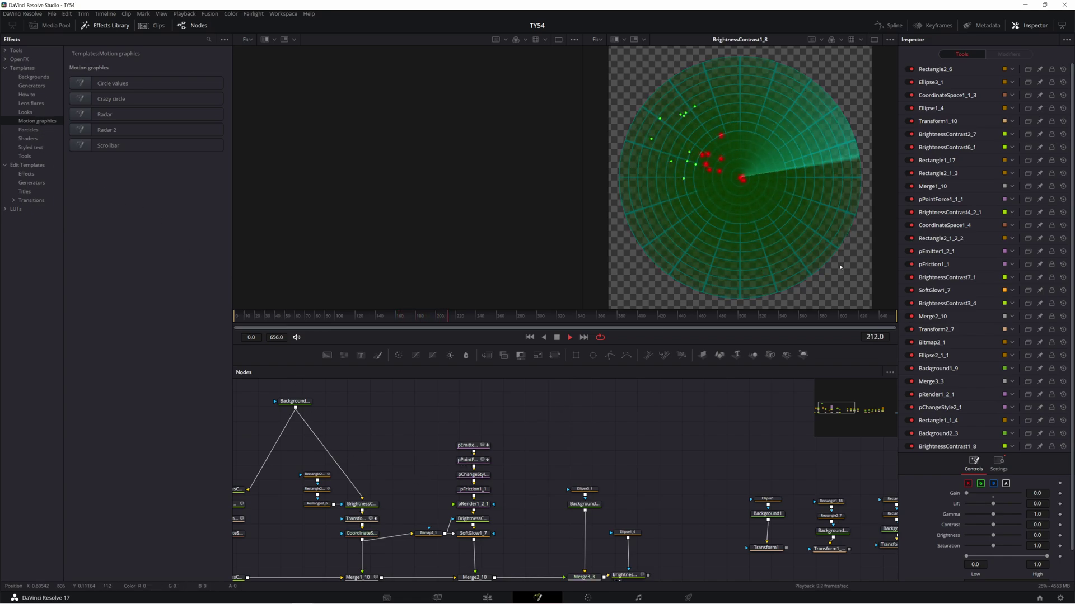
{"action": "scroll", "coordinate": [635, 433], "scroll_direction": "down", "scroll_amount": 2}
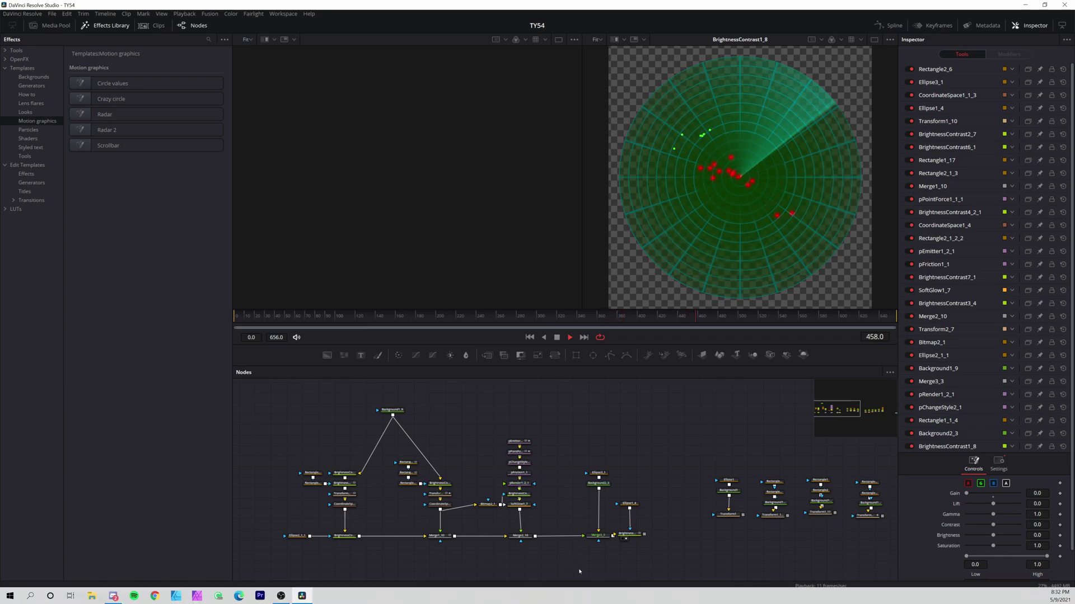
{"action": "left_click", "coordinate": [392, 410]}
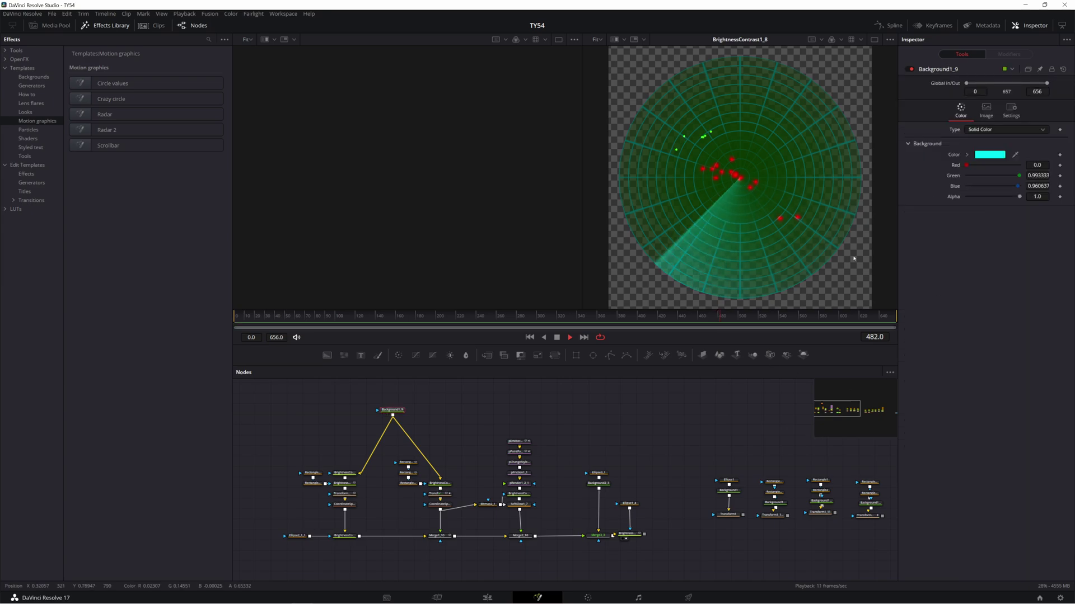
{"action": "key", "text": "1"}
{"action": "scroll", "coordinate": [375, 149], "scroll_direction": "down", "scroll_amount": 2}
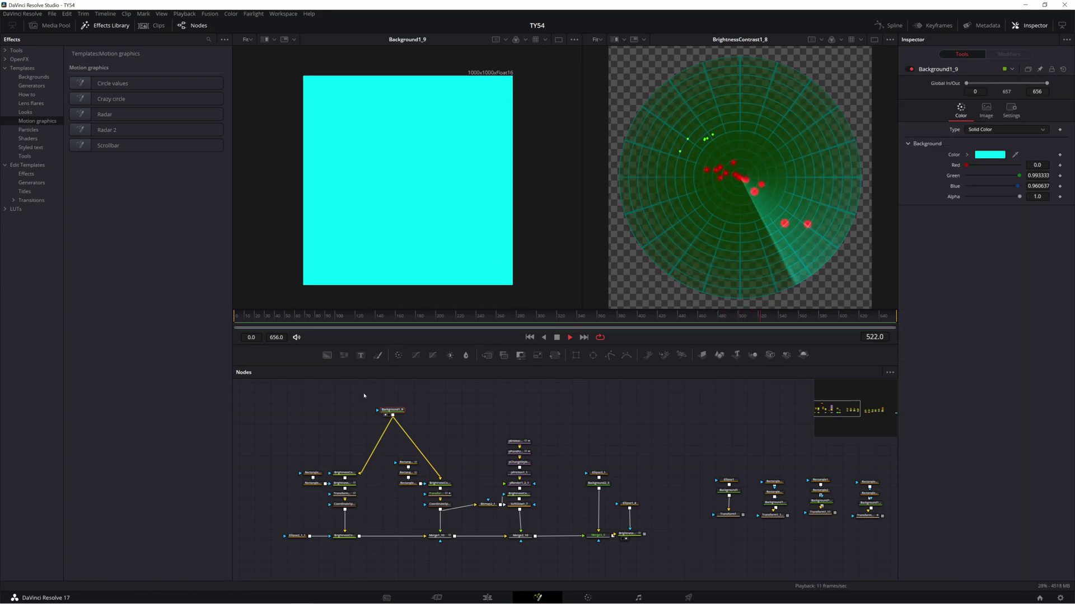
View the output of the BrightnessContrast6_1 node that darkens the cyan background.
{"action": "scroll", "coordinate": [360, 432], "scroll_direction": "up", "scroll_amount": 2}
{"action": "left_click", "coordinate": [346, 482]}
{"action": "key", "text": "1"}
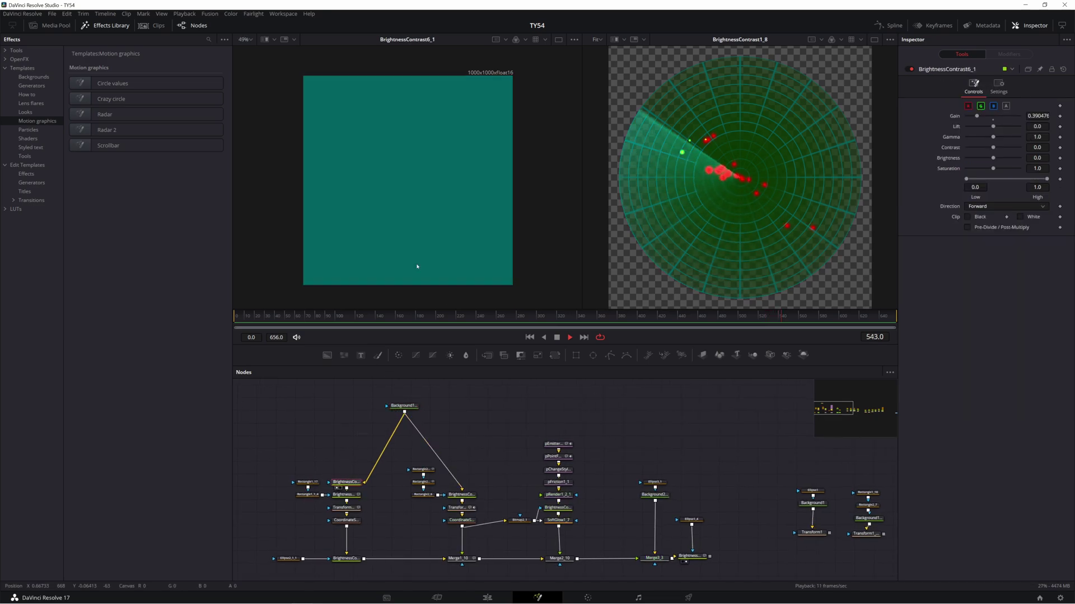
View the cross shape from BrightnessContrast2_7 and inspect its Rectangle1_1_4 mask.
{"action": "left_click_drag", "start_coordinate": [361, 494], "coordinate": [406, 149]}
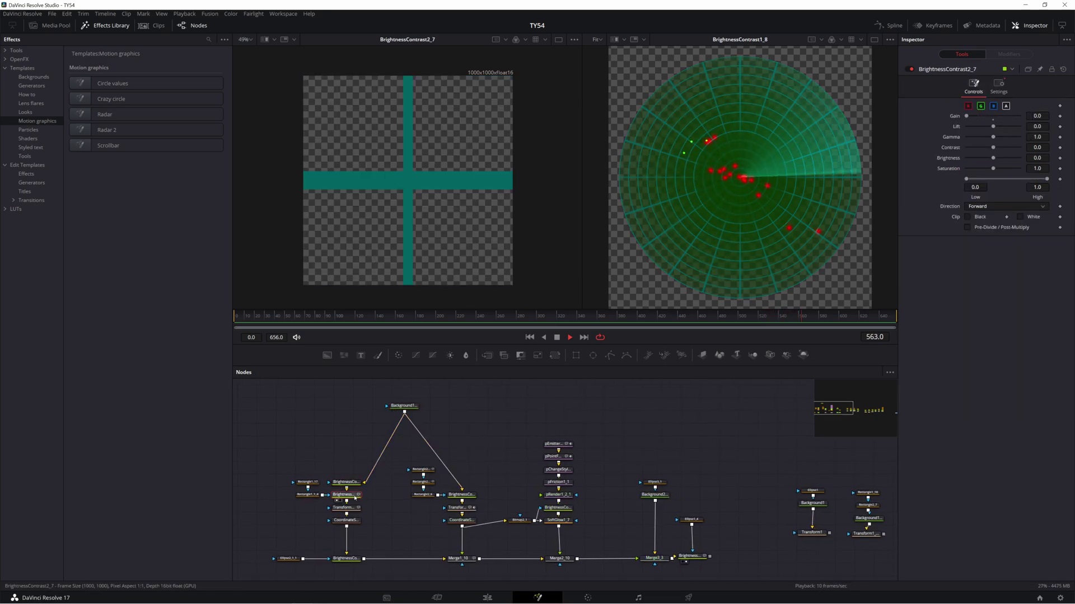
{"action": "scroll", "coordinate": [316, 486], "scroll_direction": "up", "scroll_amount": 3}
{"action": "left_click", "coordinate": [308, 482]}
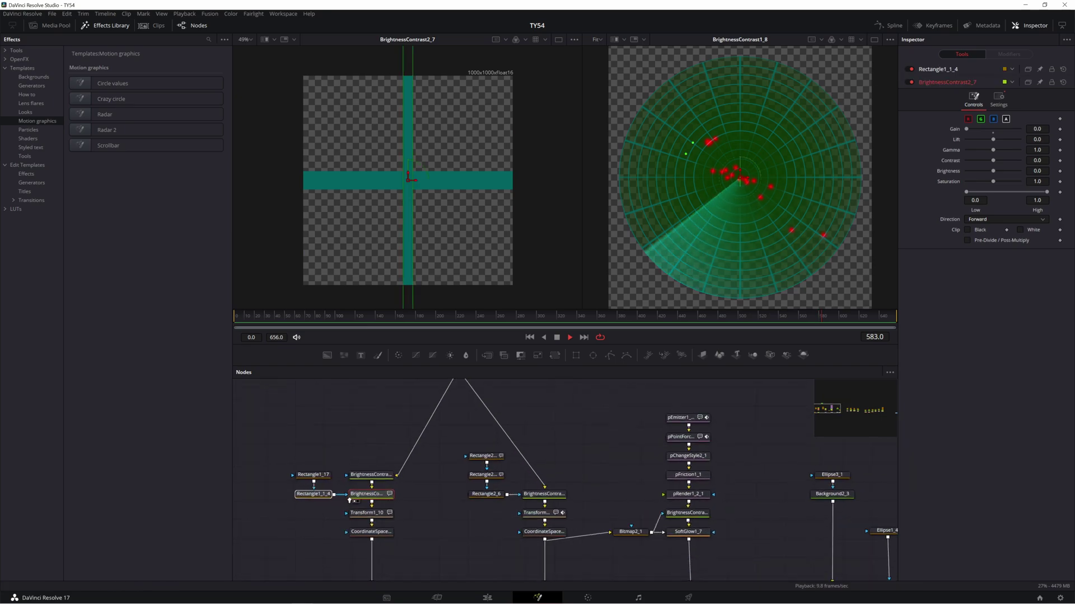
{"action": "left_click", "coordinate": [370, 494]}
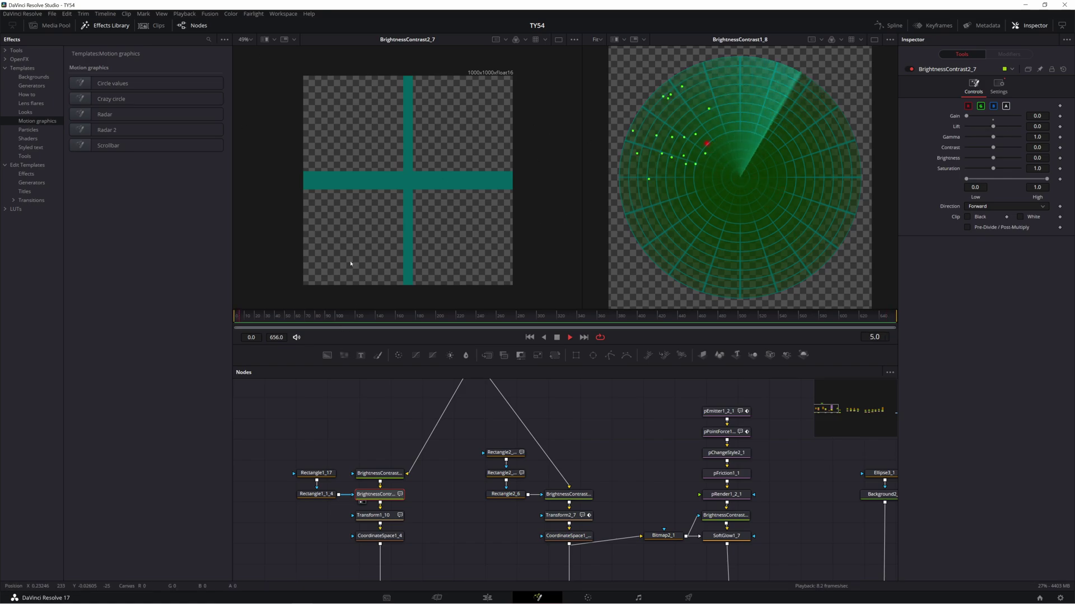
View the tiled grid produced by the Transform1_10 node and examine its transform settings.
{"action": "left_click_drag", "start_coordinate": [432, 483], "coordinate": [425, 464]}
{"action": "left_click", "coordinate": [368, 499]}
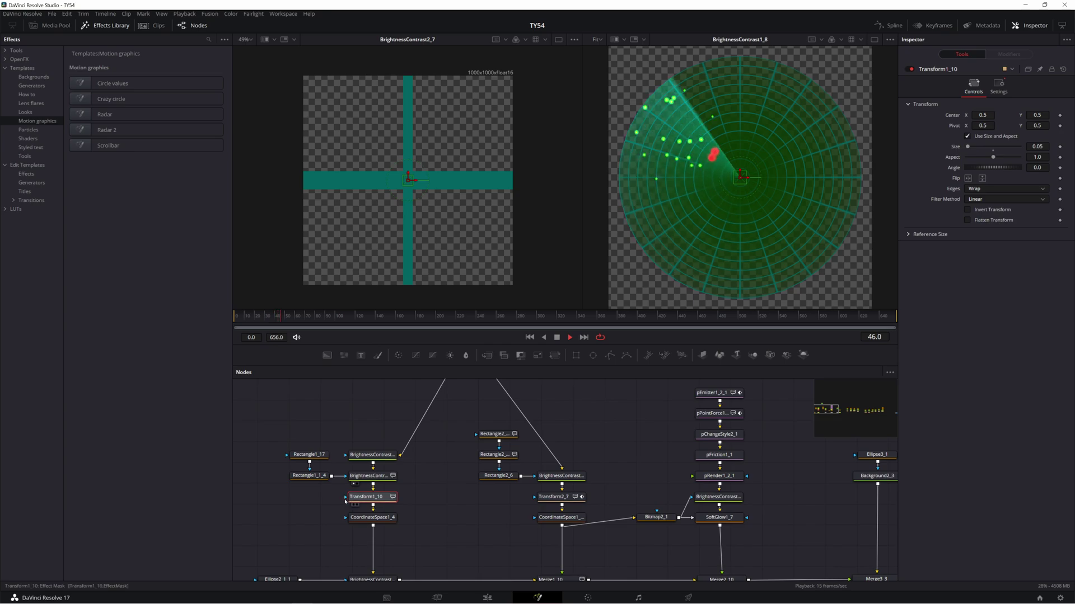
{"action": "scroll", "coordinate": [374, 210], "scroll_direction": "up", "scroll_amount": 4}
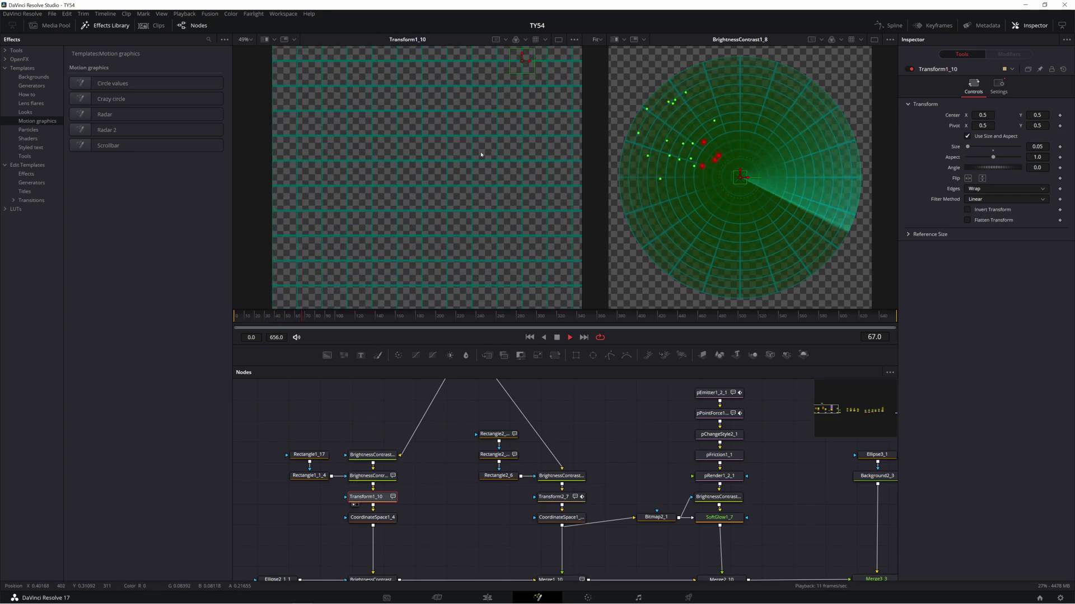
{"action": "scroll", "coordinate": [495, 185], "scroll_direction": "down", "scroll_amount": 1}
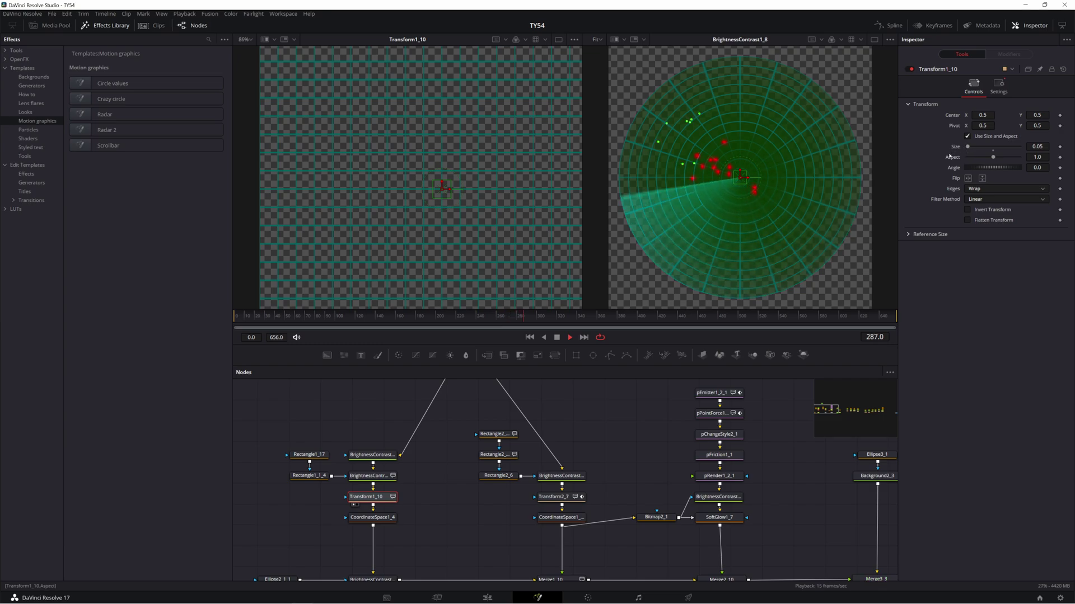
Switch the Edges mode of Transform1_10 to Canvas for comparison and set it back to Wrap.
{"action": "left_click", "coordinate": [976, 189]}
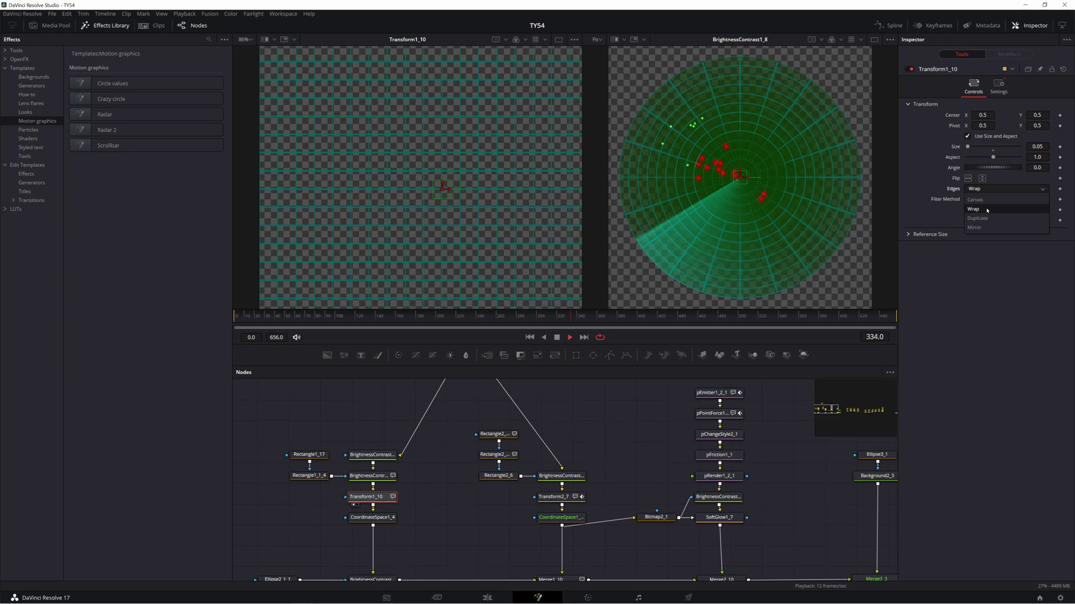
{"action": "left_click", "coordinate": [975, 200]}
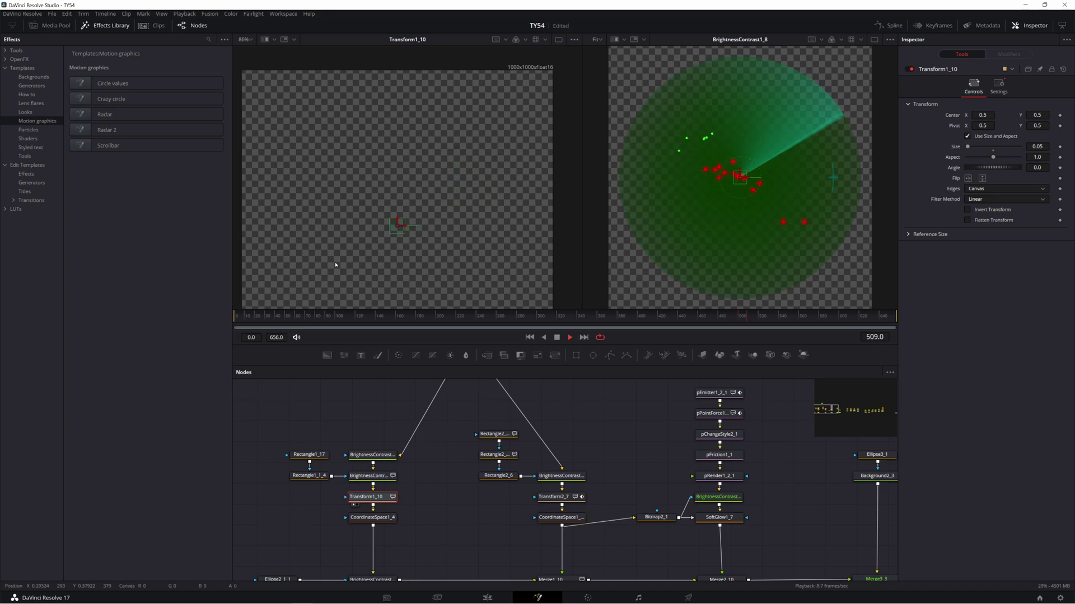
{"action": "left_click", "coordinate": [982, 189]}
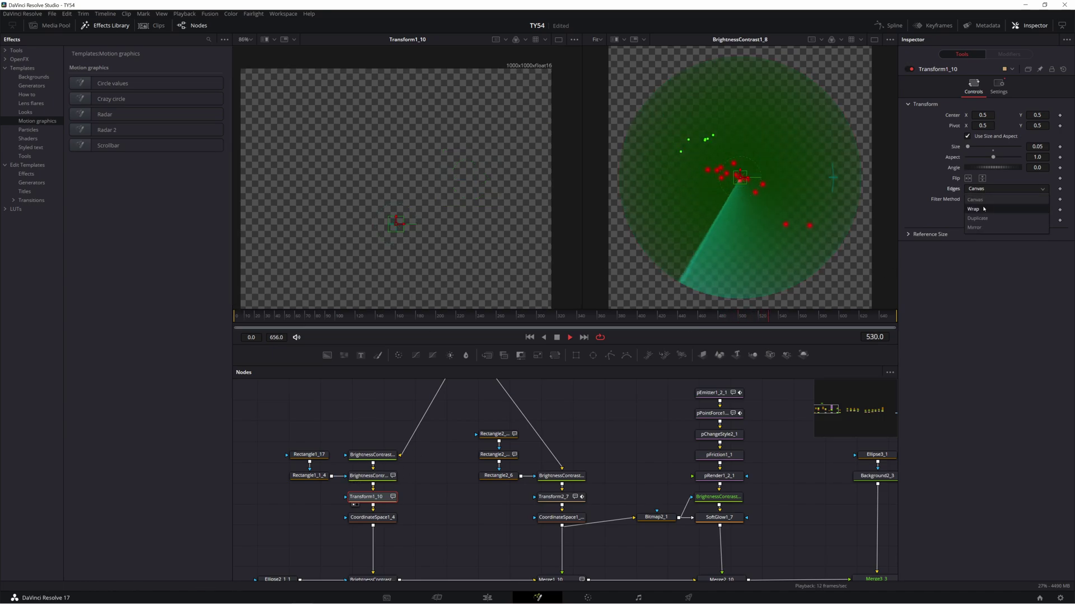
{"action": "left_click", "coordinate": [984, 209]}
View the output of CoordinateSpace1_4 to examine the grid's polar-to-rectangular conversion.
{"action": "scroll", "coordinate": [398, 282], "scroll_direction": "down", "scroll_amount": 1}
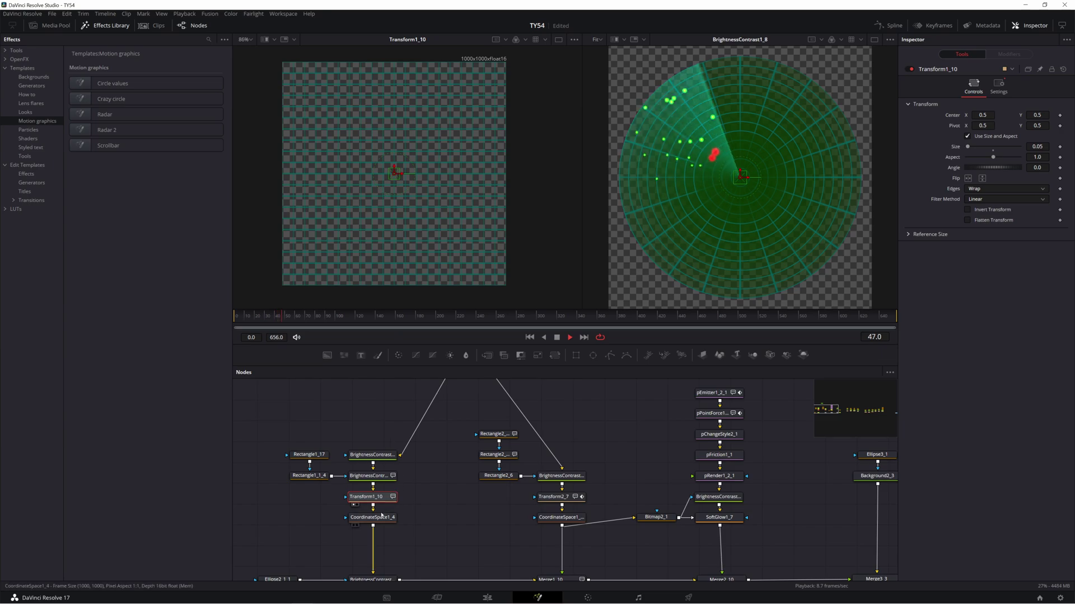
{"action": "left_click", "coordinate": [364, 519]}
{"action": "left_click_drag", "start_coordinate": [364, 519], "coordinate": [468, 226]}
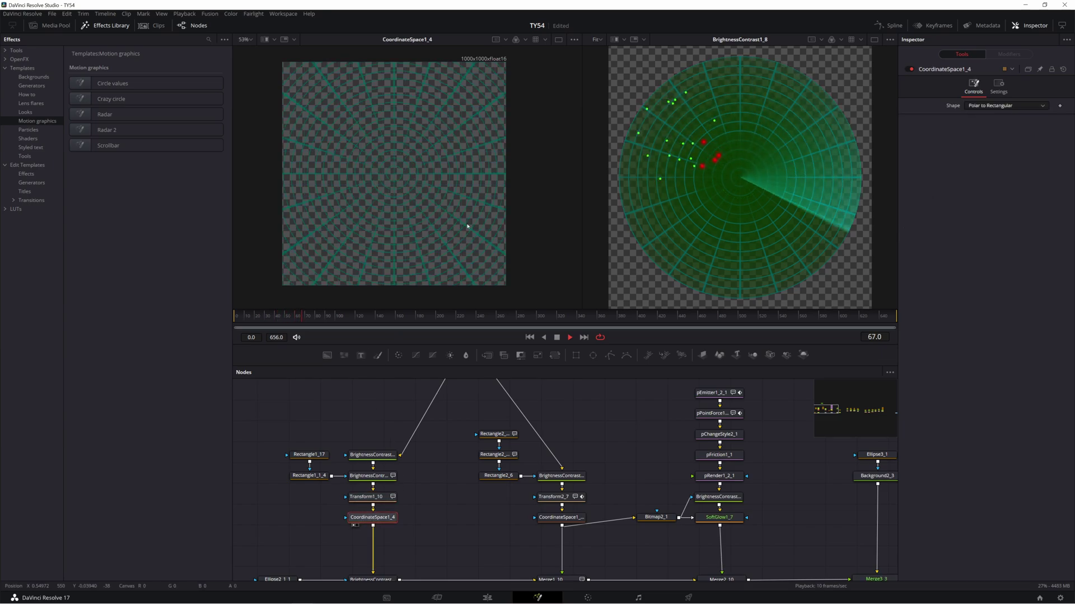
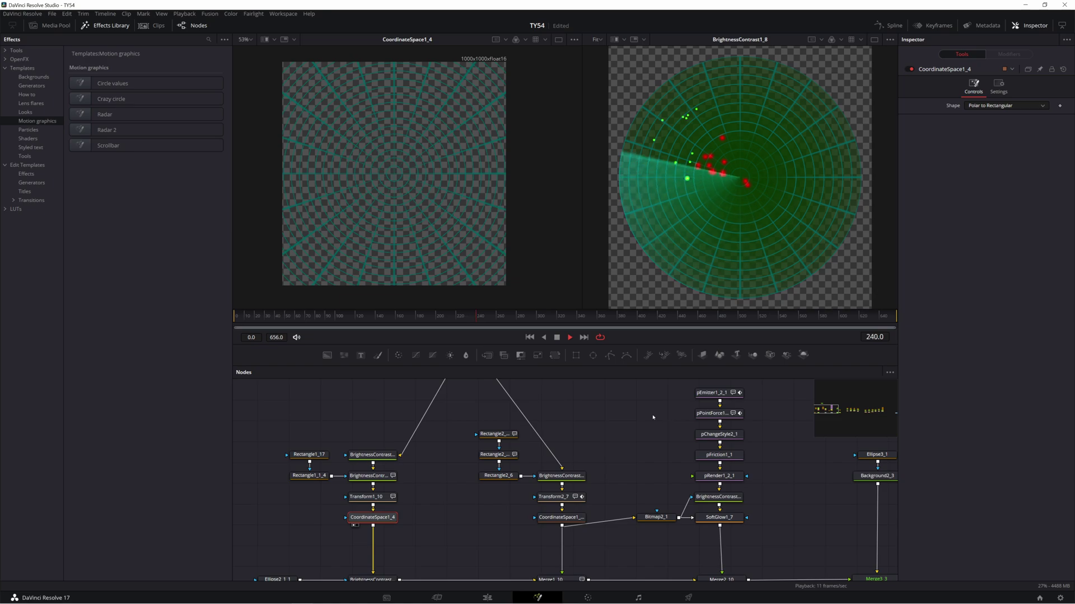
View the white circle shape from Background1 and inspect its Ellipse1 mask.
{"action": "scroll", "coordinate": [643, 456], "scroll_direction": "down", "scroll_amount": 5}
{"action": "left_click_drag", "start_coordinate": [892, 461], "coordinate": [572, 465]}
{"action": "scroll", "coordinate": [569, 518], "scroll_direction": "up", "scroll_amount": 3}
{"action": "left_click_drag", "start_coordinate": [662, 516], "coordinate": [546, 523]}
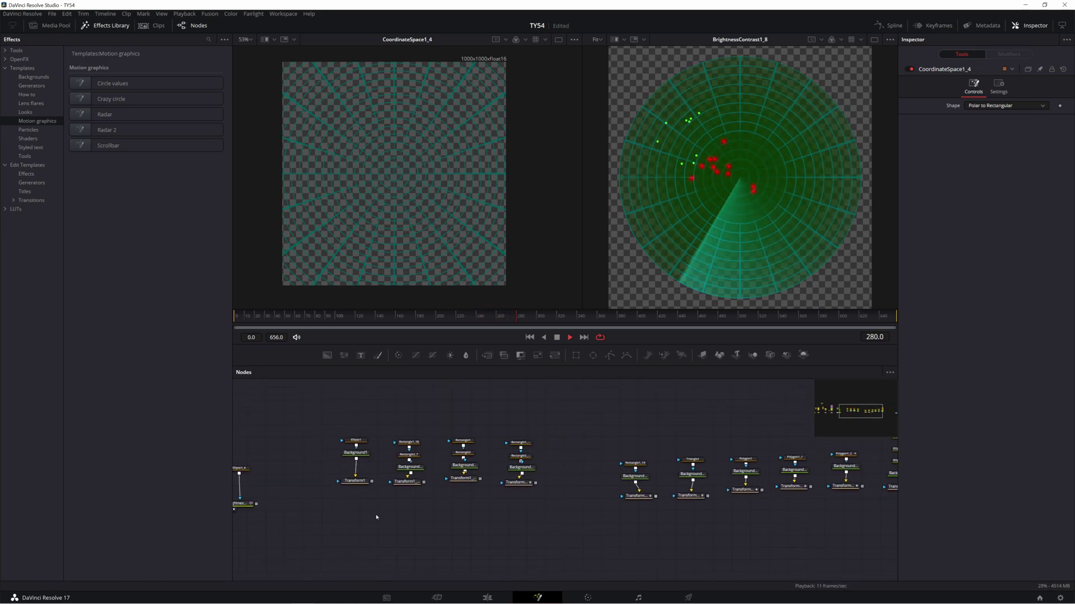
{"action": "left_click", "coordinate": [356, 454]}
{"action": "key", "text": "1"}
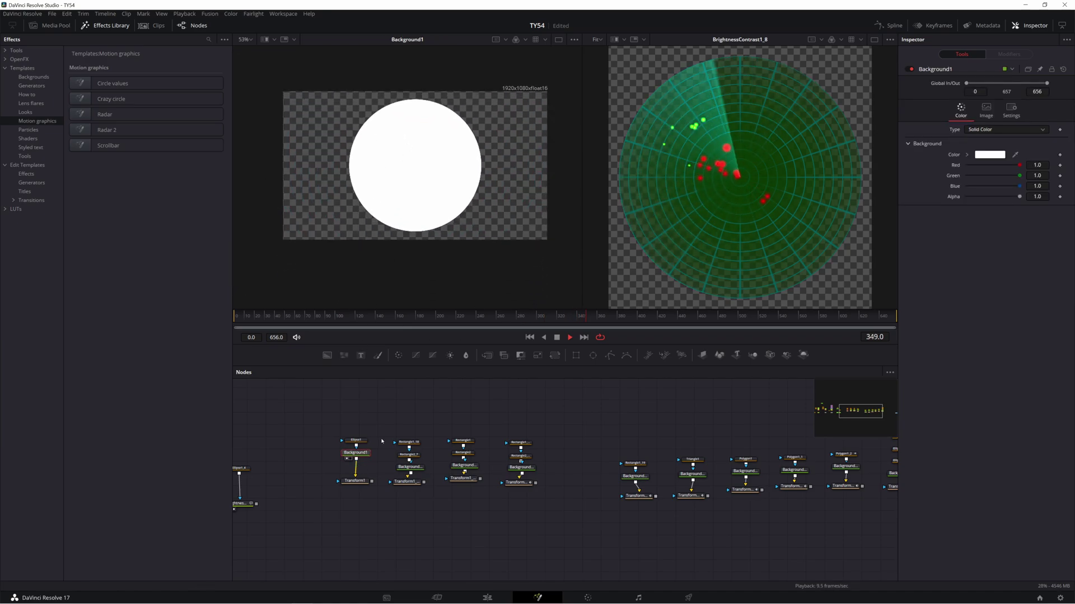
{"action": "left_click", "coordinate": [356, 440]}
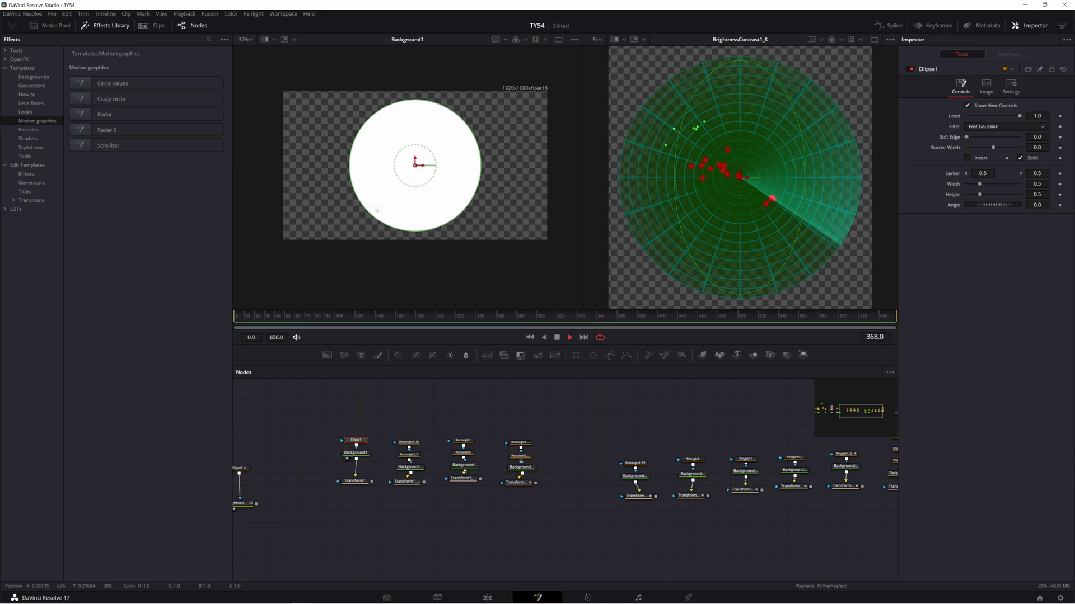
View the tiled circle pattern of Transform1 in the second viewer and examine its transform settings.
{"action": "scroll", "coordinate": [353, 509], "scroll_direction": "up", "scroll_amount": 2}
{"action": "left_click", "coordinate": [359, 476]}
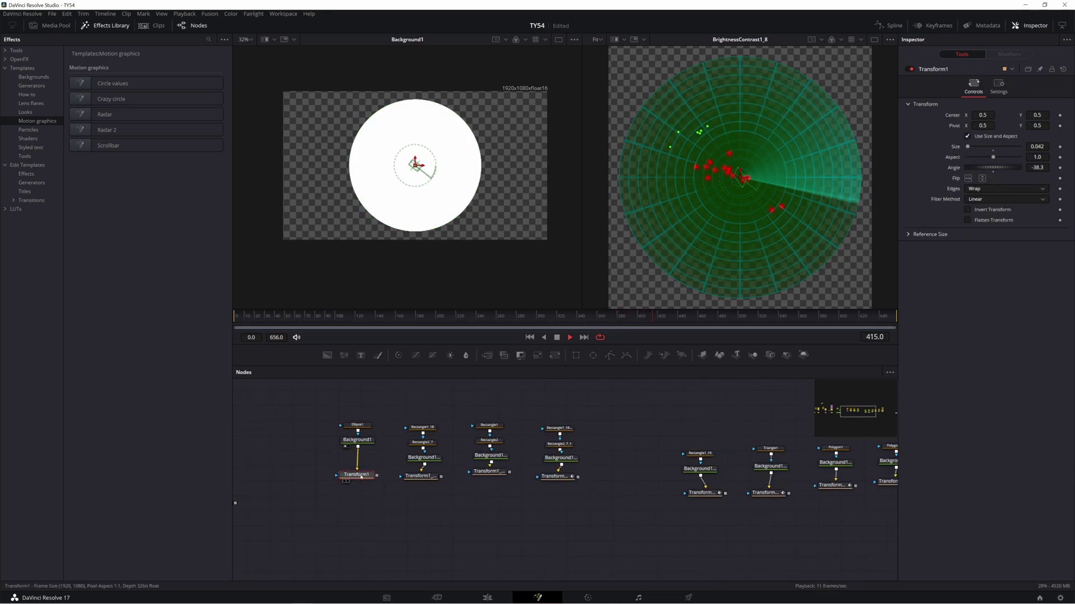
{"action": "key", "text": "2"}
{"action": "scroll", "coordinate": [770, 262], "scroll_direction": "down", "scroll_amount": 2}
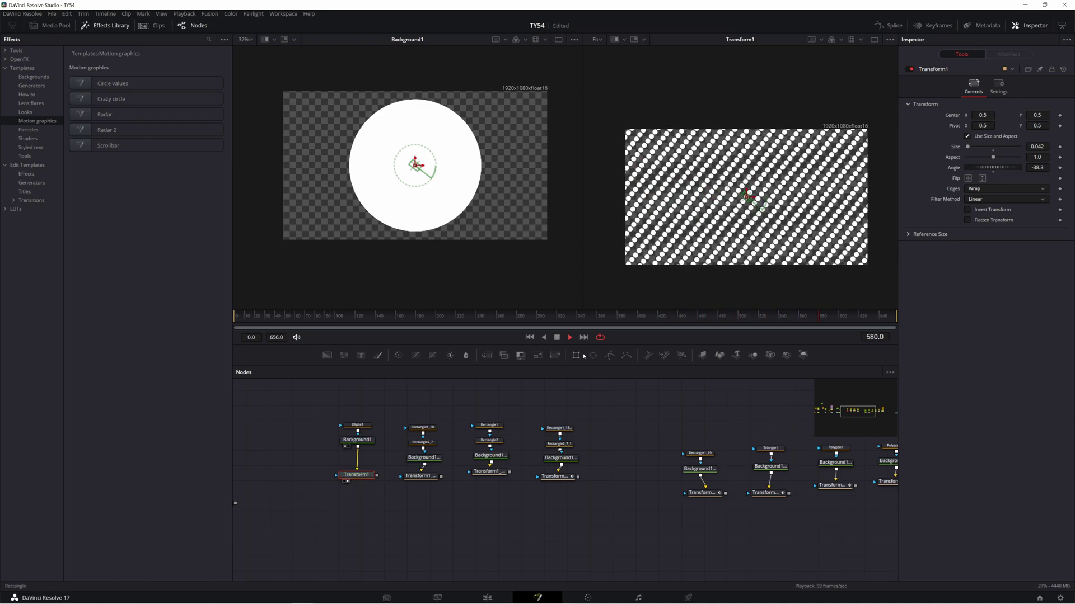
View the diagonal grid from Transform1_11_1 alongside its source cross, Background1_10_1.
{"action": "left_click", "coordinate": [417, 476]}
{"action": "key", "text": "2"}
{"action": "left_click_drag", "start_coordinate": [424, 458], "coordinate": [413, 156]}
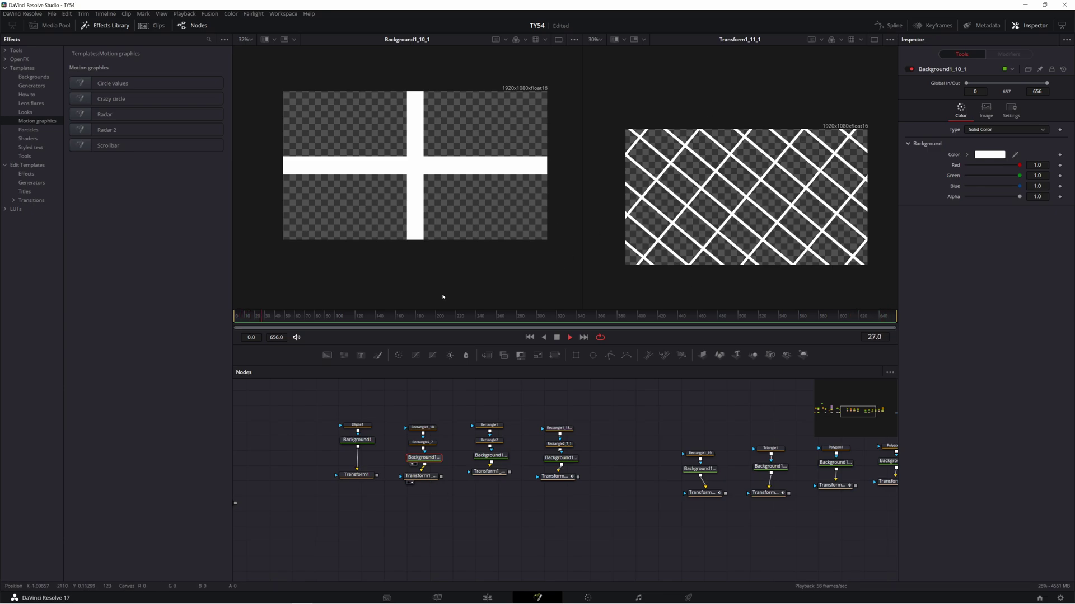
View the Transform1_11 pattern and the animated Transform1_11_1_1 grid, examining their source shapes and transform settings.
{"action": "left_click", "coordinate": [486, 470]}
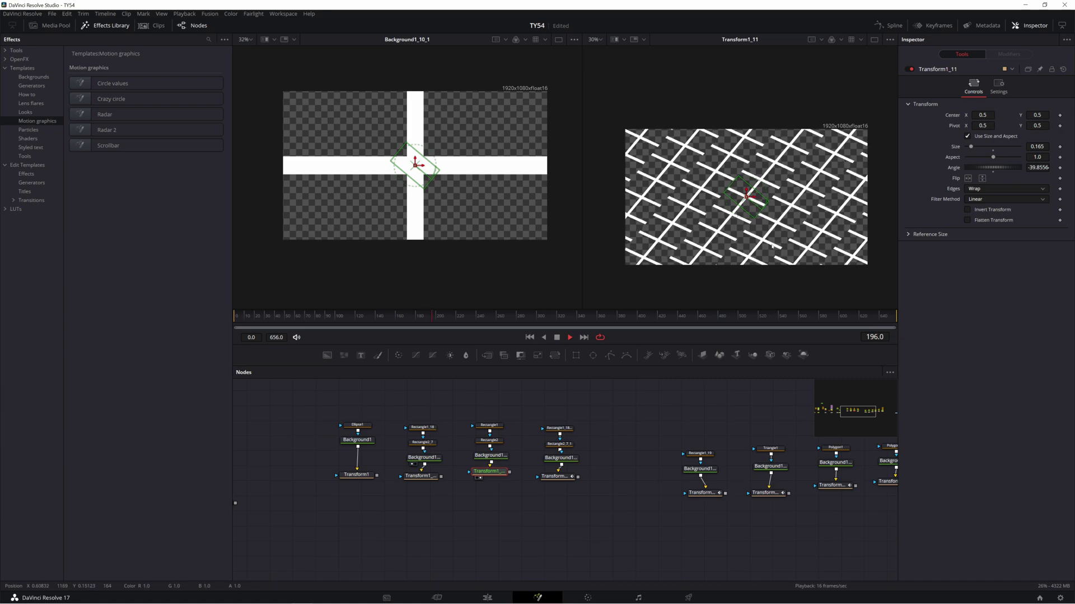
{"action": "left_click", "coordinate": [503, 455]}
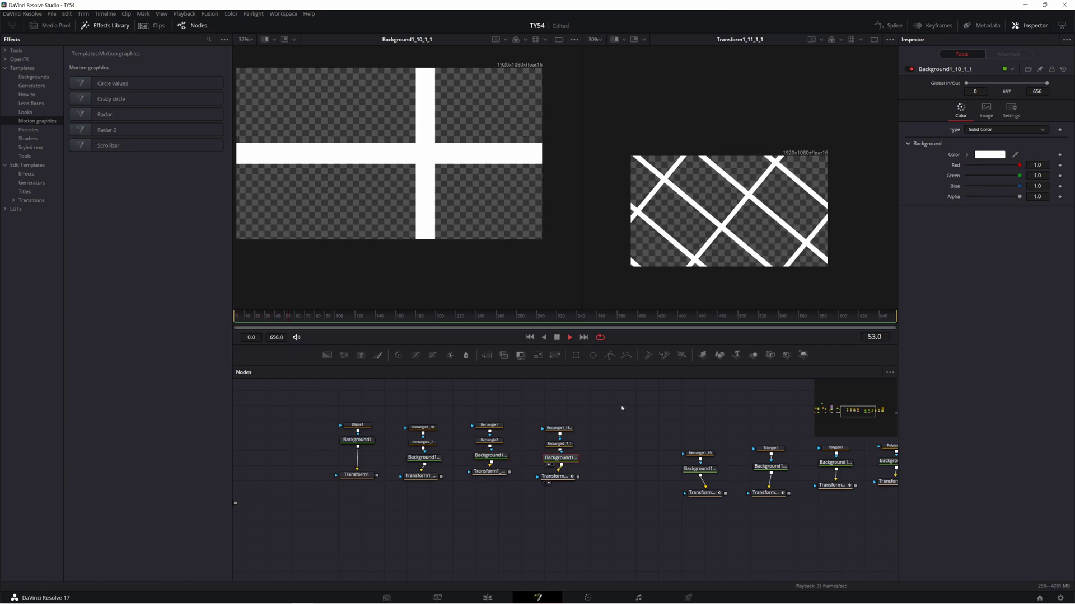
{"action": "scroll", "coordinate": [614, 505], "scroll_direction": "up", "scroll_amount": 2}
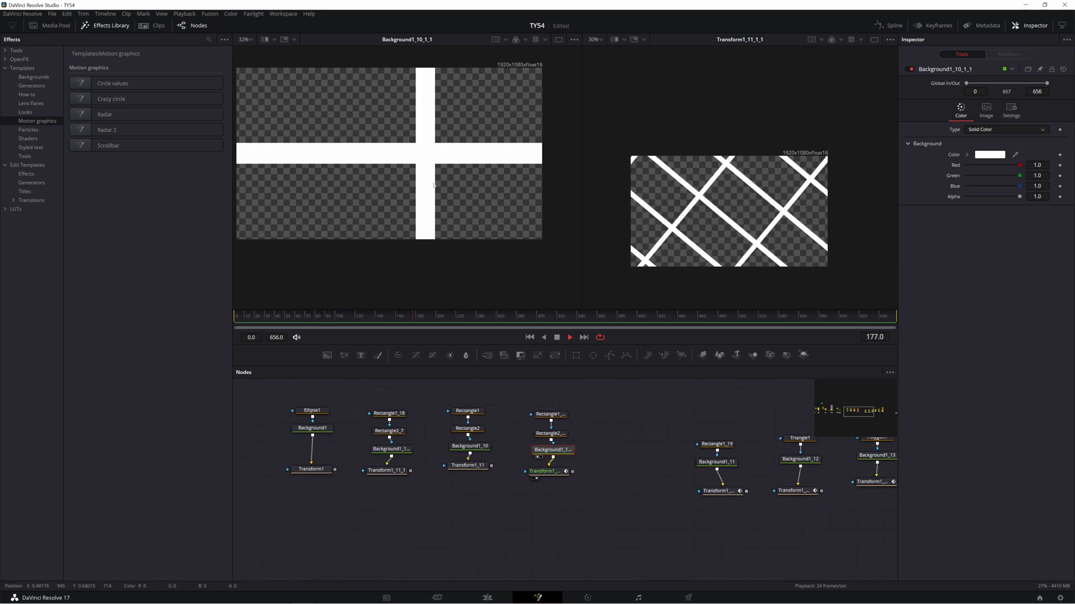
{"action": "left_click", "coordinate": [541, 472]}
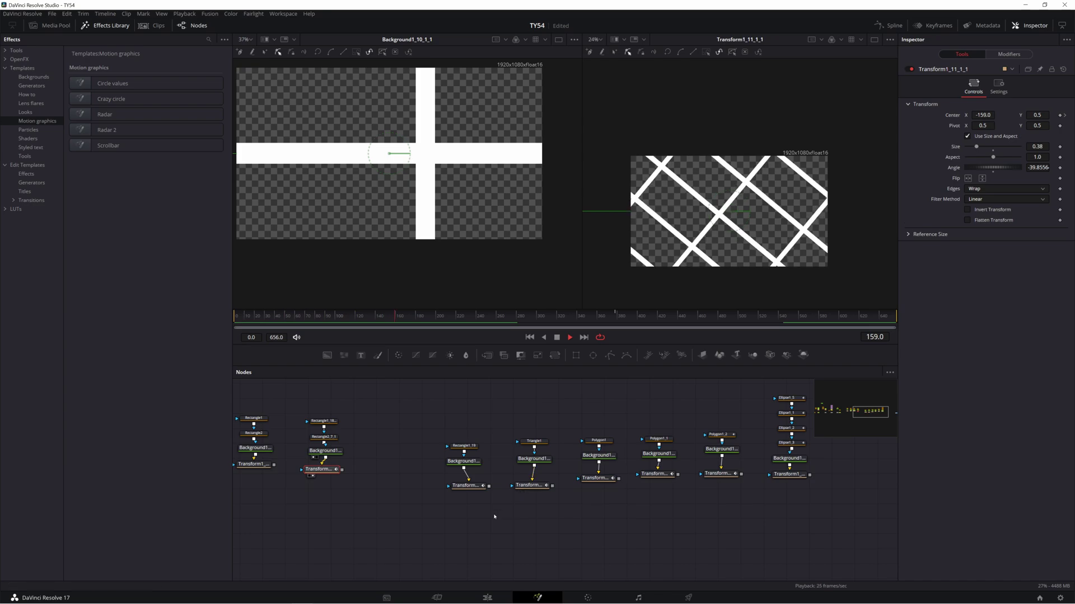
View the diagonal line pattern from Transform1_12 alongside its source stripe, Background1_11.
{"action": "scroll", "coordinate": [495, 511], "scroll_direction": "right", "scroll_amount": 3}
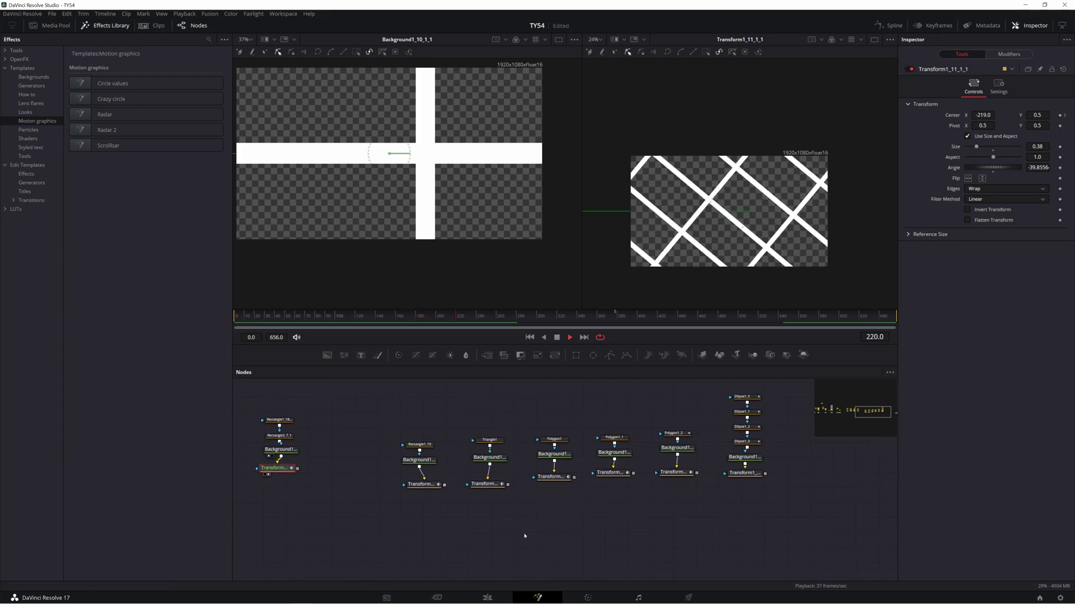
{"action": "left_click", "coordinate": [426, 486]}
{"action": "key", "text": "2"}
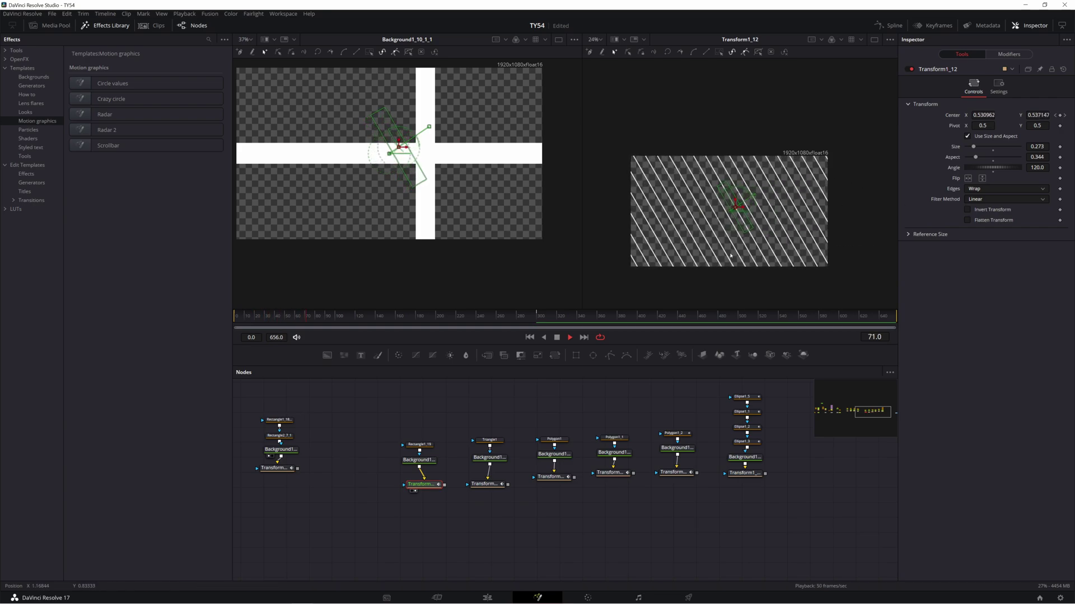
{"action": "left_click_drag", "start_coordinate": [419, 461], "coordinate": [365, 207]}
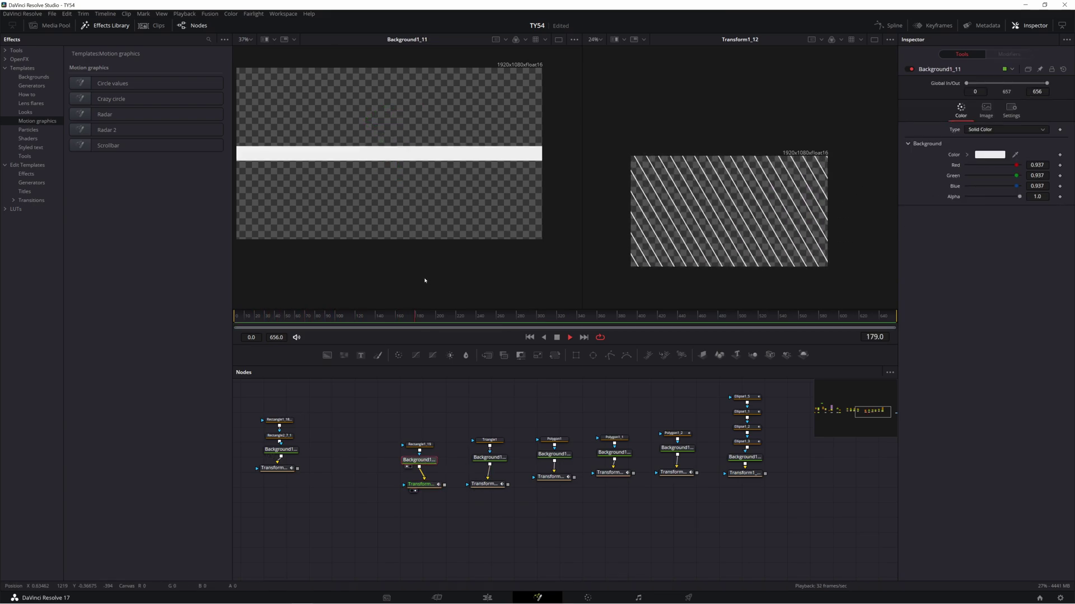
View the Background1_12 triangle and its tiled Transform1_13 output, checking the pattern's movement along the timeline.
{"action": "left_click", "coordinate": [487, 459]}
{"action": "key", "text": "1"}
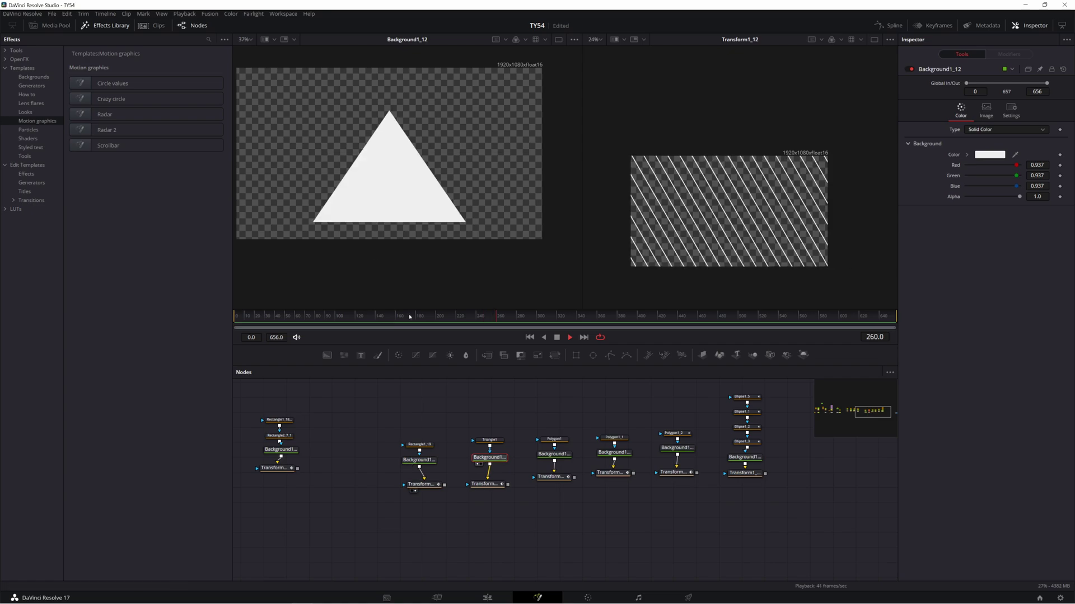
{"action": "left_click_drag", "start_coordinate": [486, 484], "coordinate": [592, 292]}
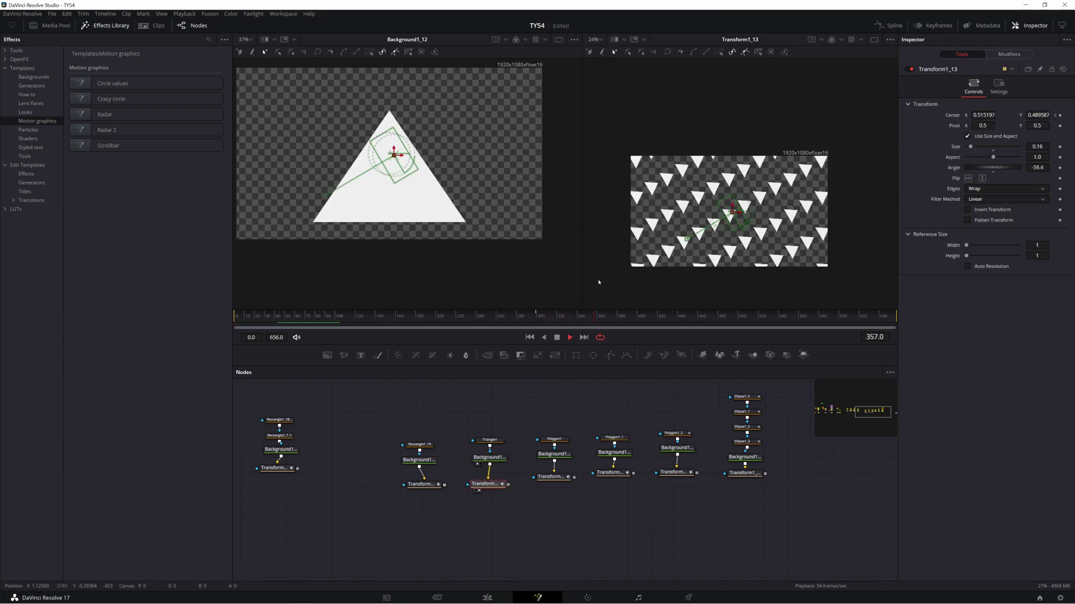
{"action": "left_click_drag", "start_coordinate": [269, 320], "coordinate": [132, 316]}
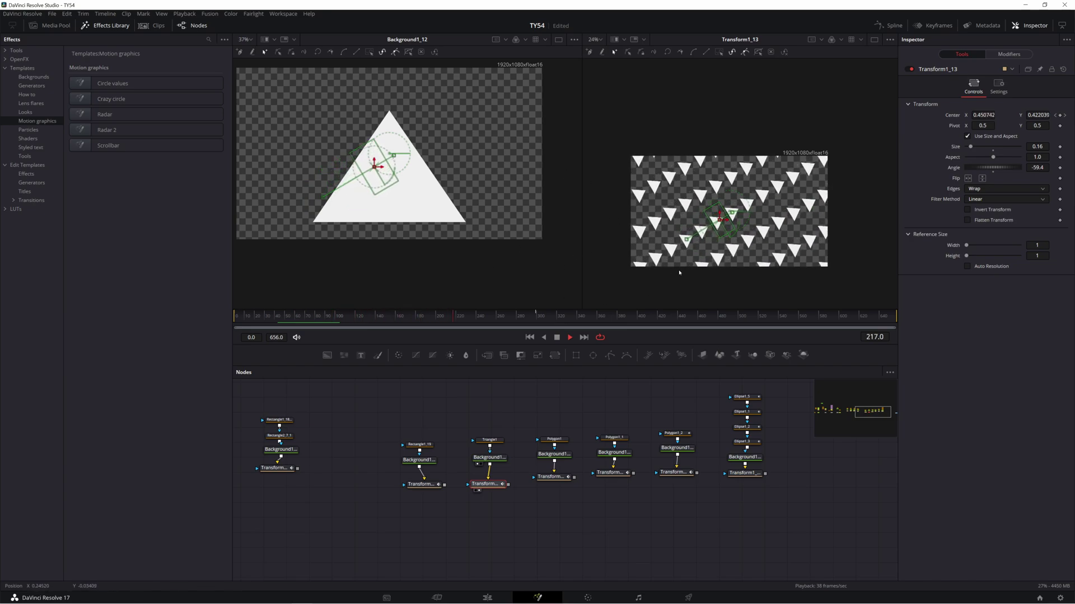
View the X shape from Background1_13 alongside the pattern produced by its connected Transform node.
{"action": "left_click", "coordinate": [554, 455]}
{"action": "key", "text": "1"}
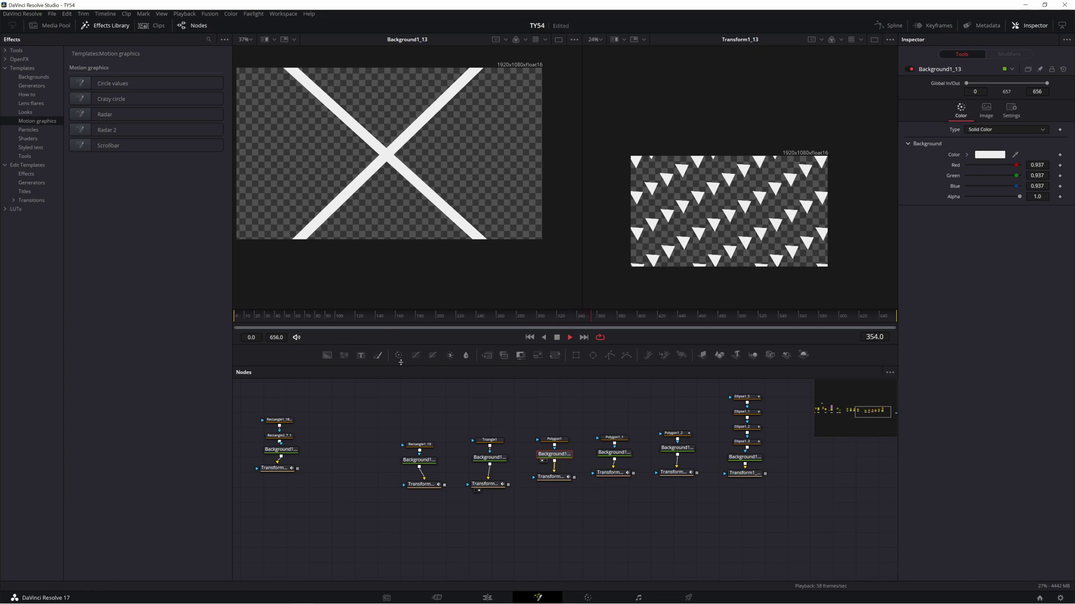
{"action": "left_click", "coordinate": [551, 477]}
{"action": "key", "text": "2"}
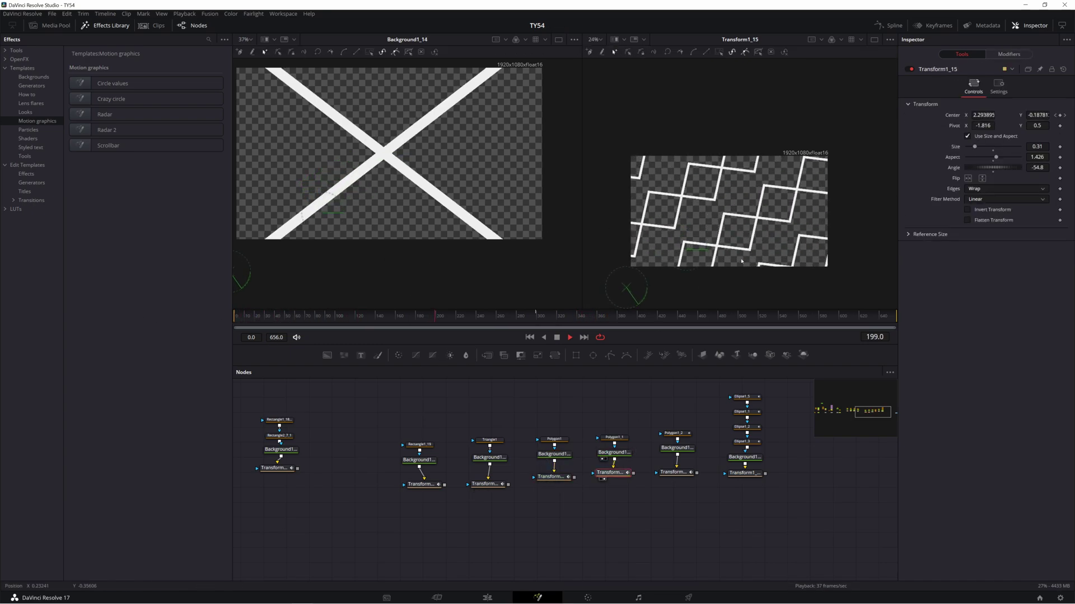
View the X shape from Background1_15 alongside the mirrored pattern from Transform1_16.
{"action": "left_click", "coordinate": [677, 448]}
{"action": "key", "text": "1"}
{"action": "left_click", "coordinate": [675, 473]}
{"action": "key", "text": "2"}
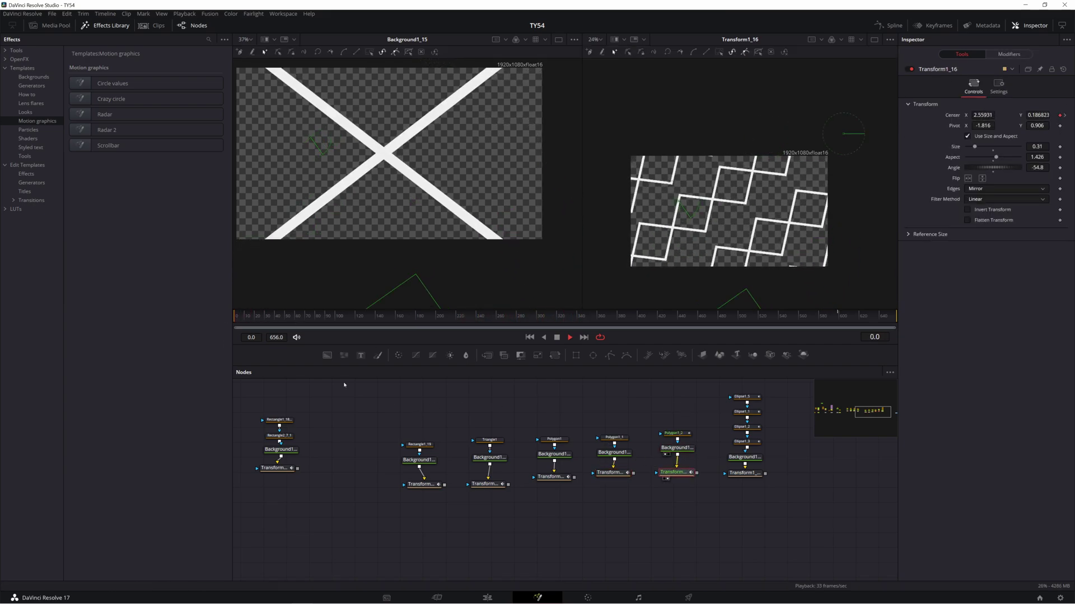
{"action": "left_click", "coordinate": [676, 448]}
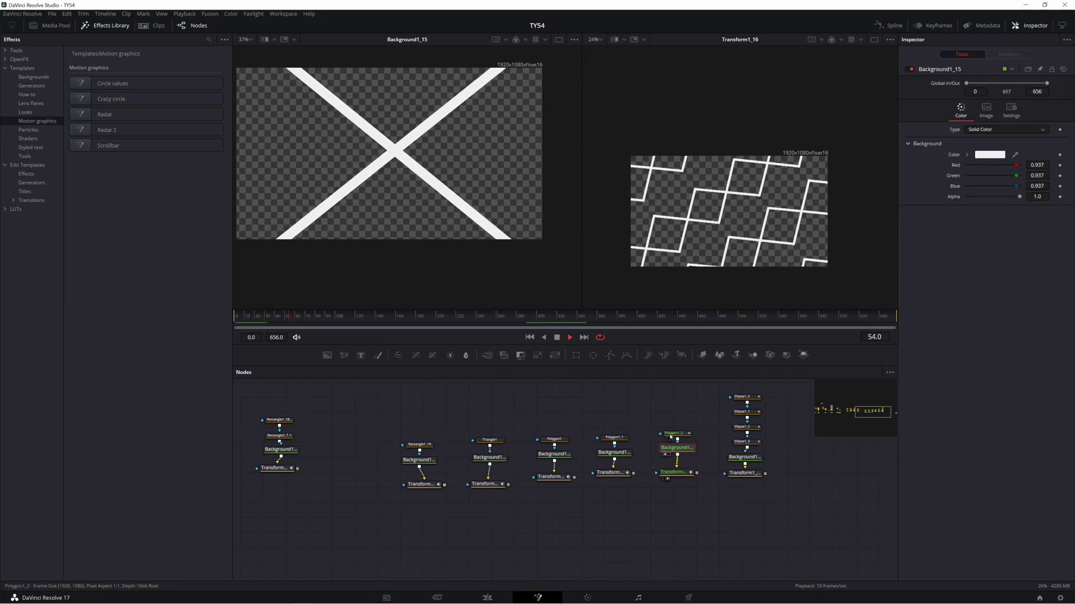
Inspect the Polygon1_2 mask and Transform1_16 while scrubbing the timeline to examine their shape and position animation.
{"action": "left_click", "coordinate": [673, 433]}
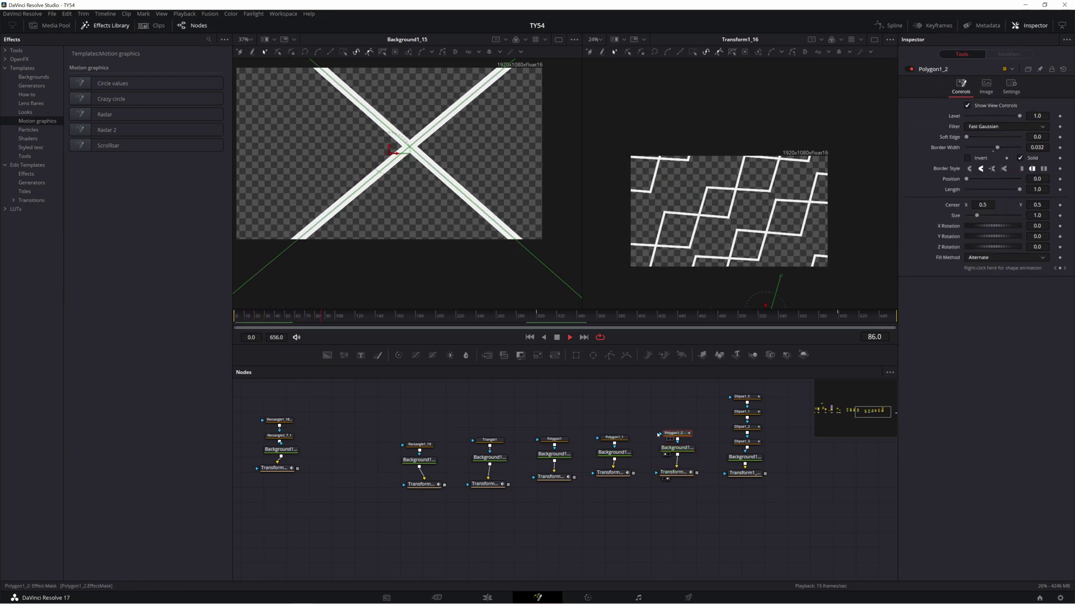
{"action": "left_click", "coordinate": [255, 320]}
{"action": "left_click_drag", "start_coordinate": [255, 321], "coordinate": [702, 319]}
{"action": "left_click_drag", "start_coordinate": [330, 318], "coordinate": [491, 318]}
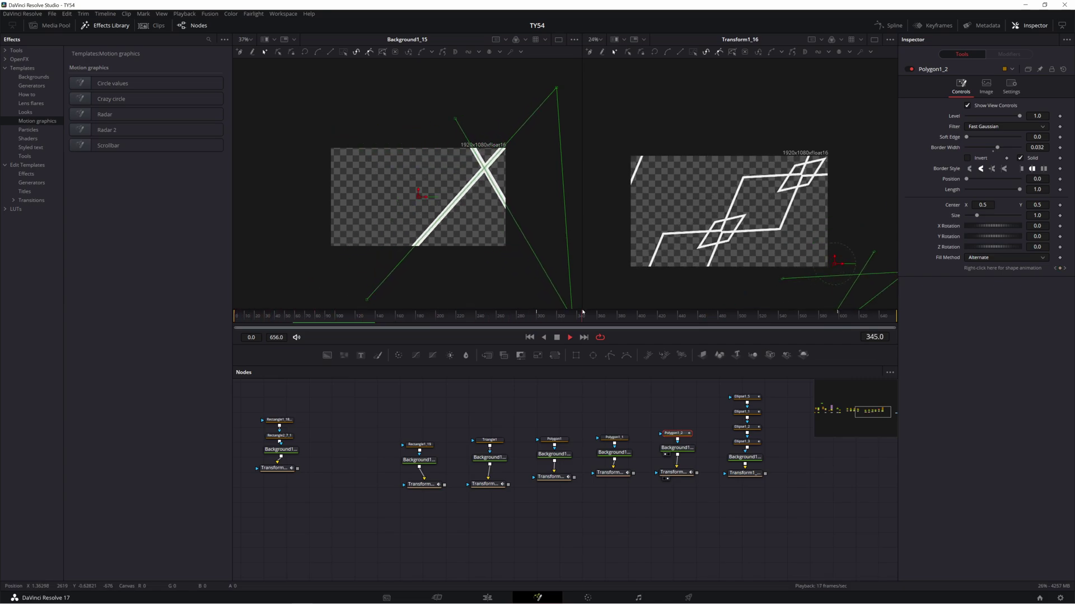
{"action": "left_click", "coordinate": [679, 474]}
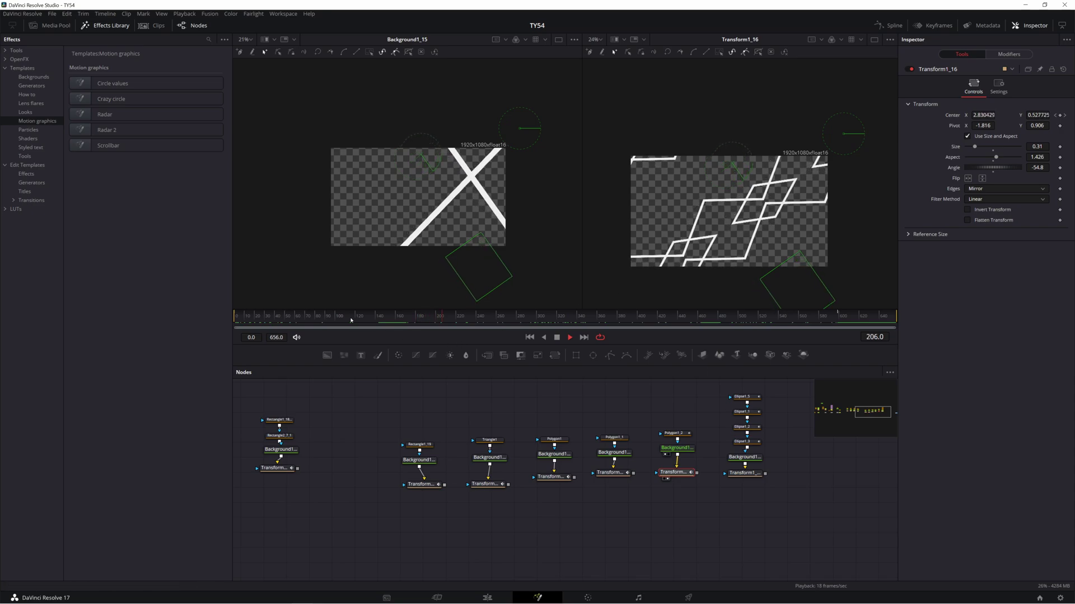
{"action": "left_click", "coordinate": [248, 317]}
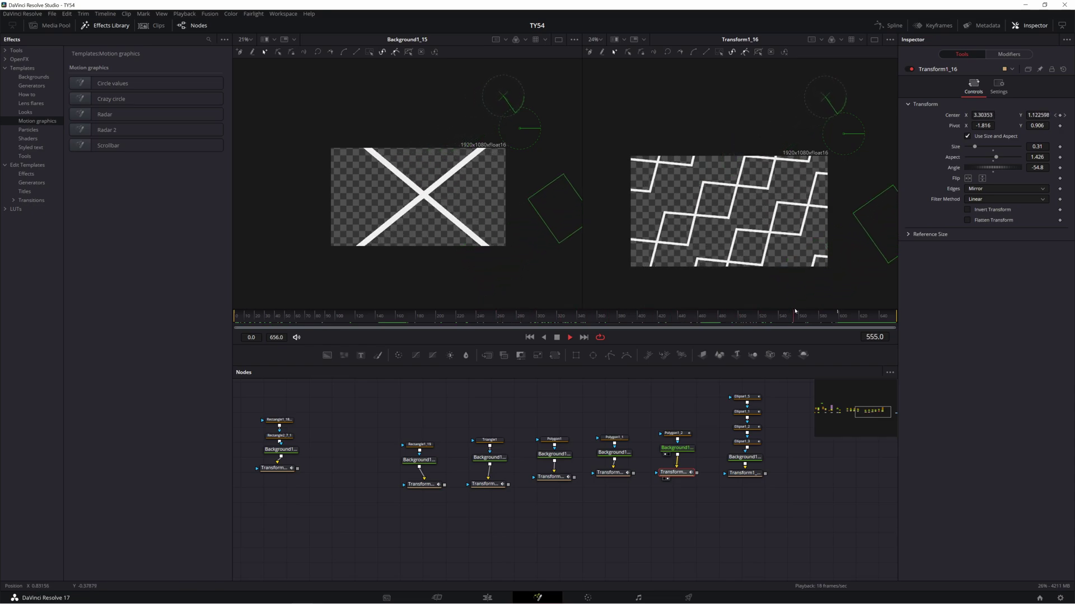
View the Background1_16 shape and the pattern from its Transform1_17 node.
{"action": "left_click", "coordinate": [744, 457]}
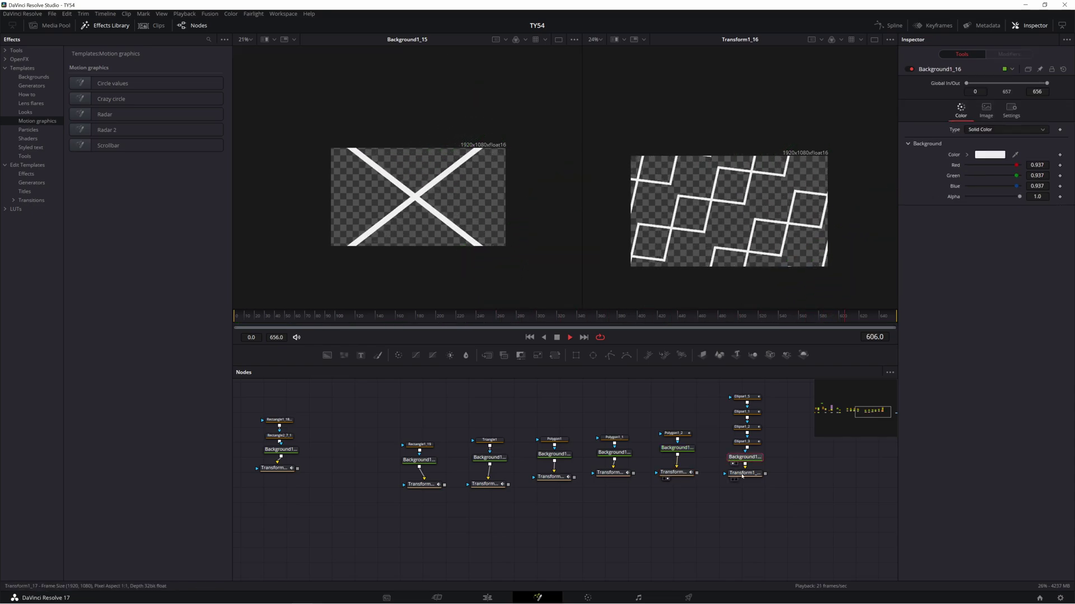
{"action": "left_click", "coordinate": [740, 473]}
{"action": "key", "text": "2"}
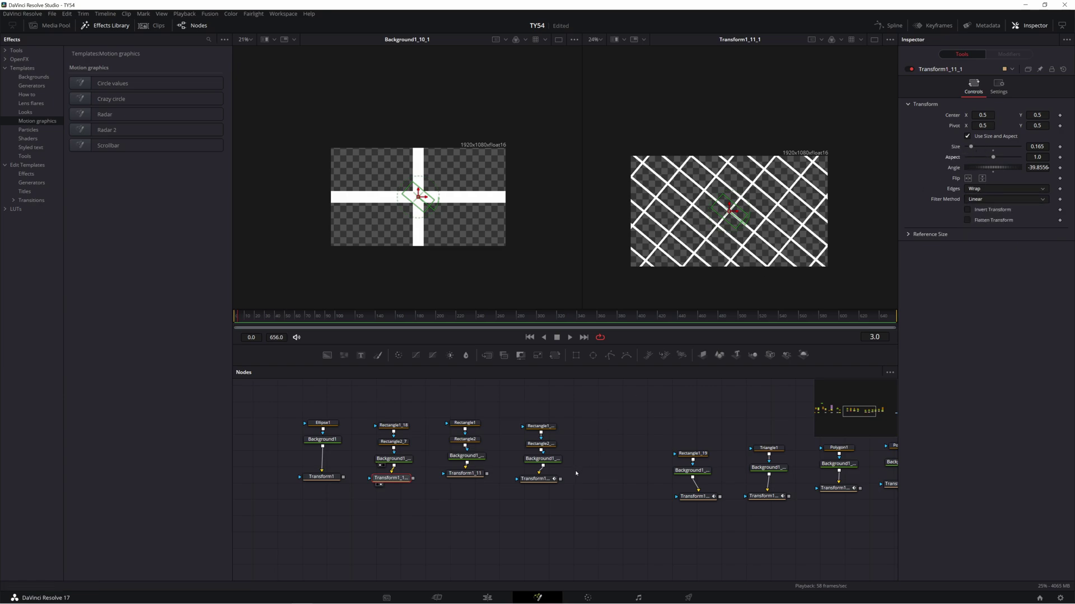
Add a new white Background node in the gap between the two node groups and show it in the first viewer.
{"action": "left_click_drag", "start_coordinate": [601, 492], "coordinate": [564, 454]}
{"action": "left_click", "coordinate": [548, 472]}
{"action": "left_click", "coordinate": [327, 355]}
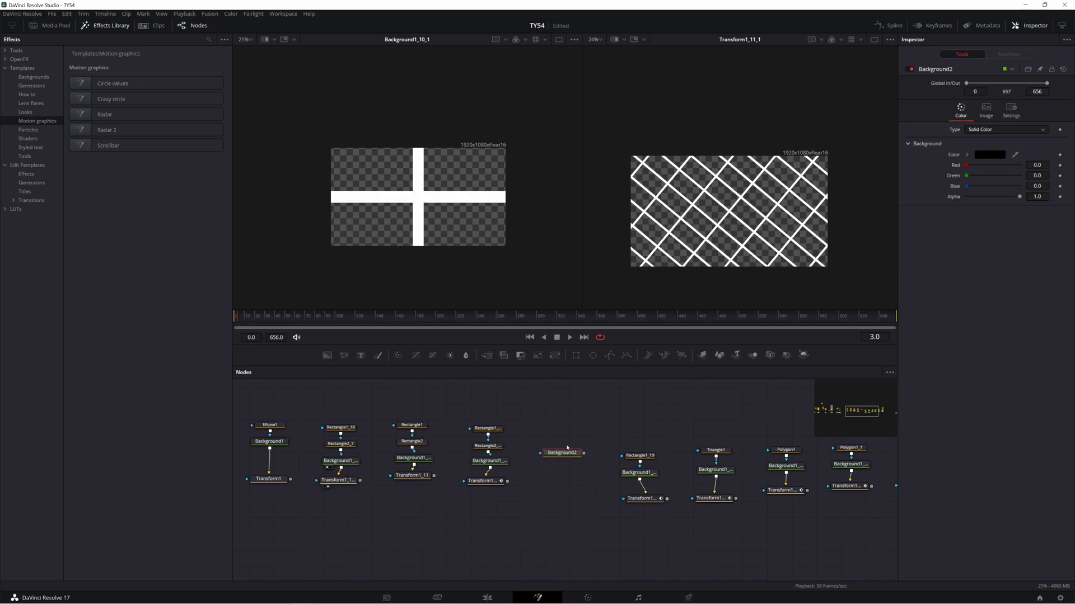
{"action": "left_click_drag", "start_coordinate": [967, 187], "coordinate": [1019, 166]}
{"action": "key", "text": "1"}
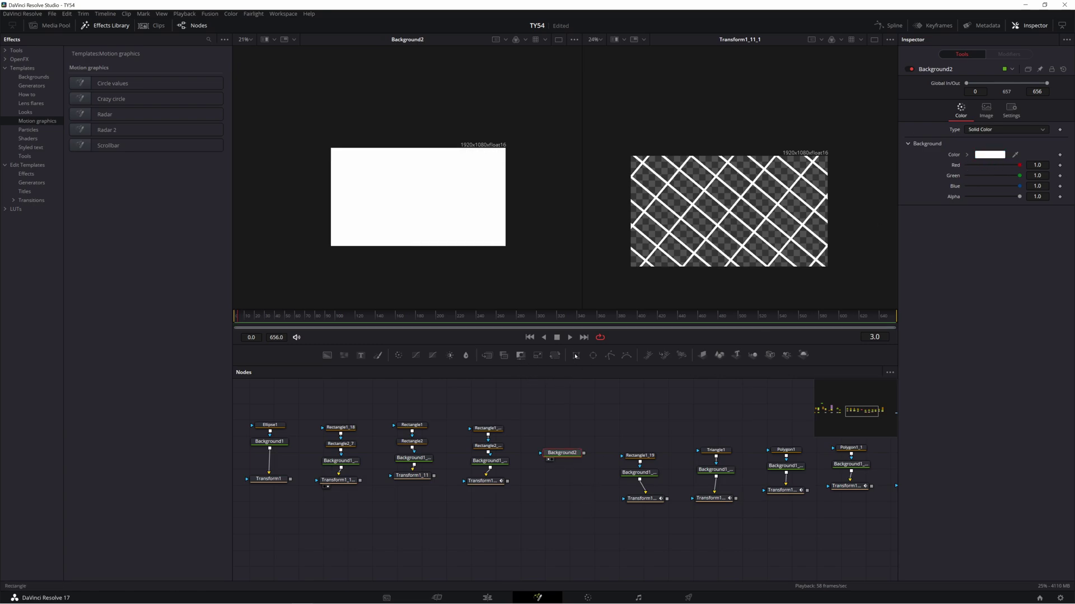
Mask Background2 with a vertical rectangle about 0.1 wide and 1.9 high, and add a copy of the mask rotated 90 degrees.
{"action": "left_click", "coordinate": [575, 356]}
{"action": "left_click_drag", "start_coordinate": [415, 175], "coordinate": [427, 197]}
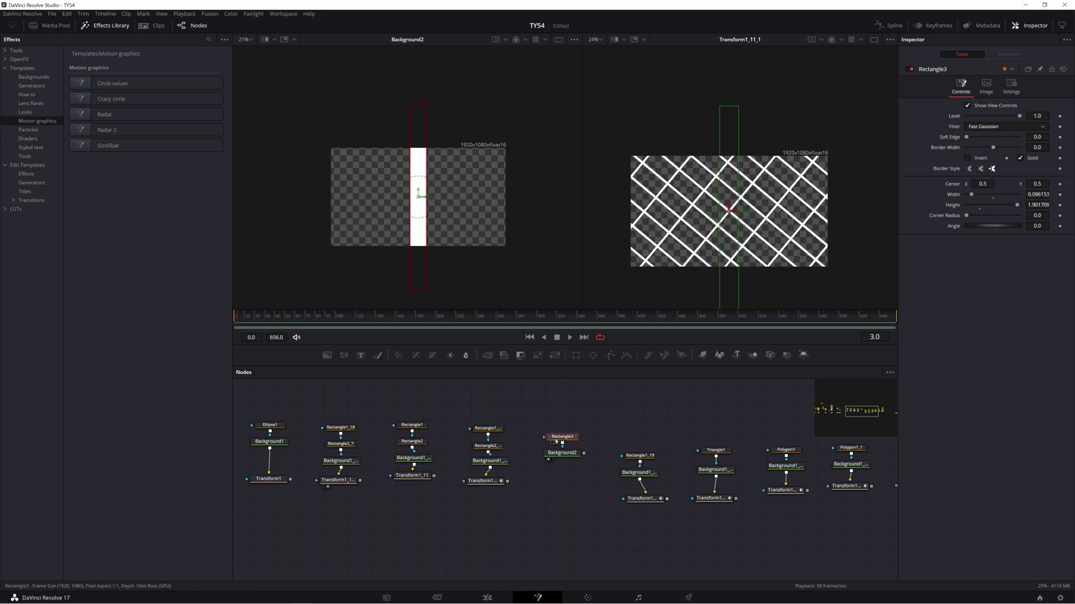
{"action": "key", "text": "ctrl+c"}
{"action": "key", "text": "ctrl+v"}
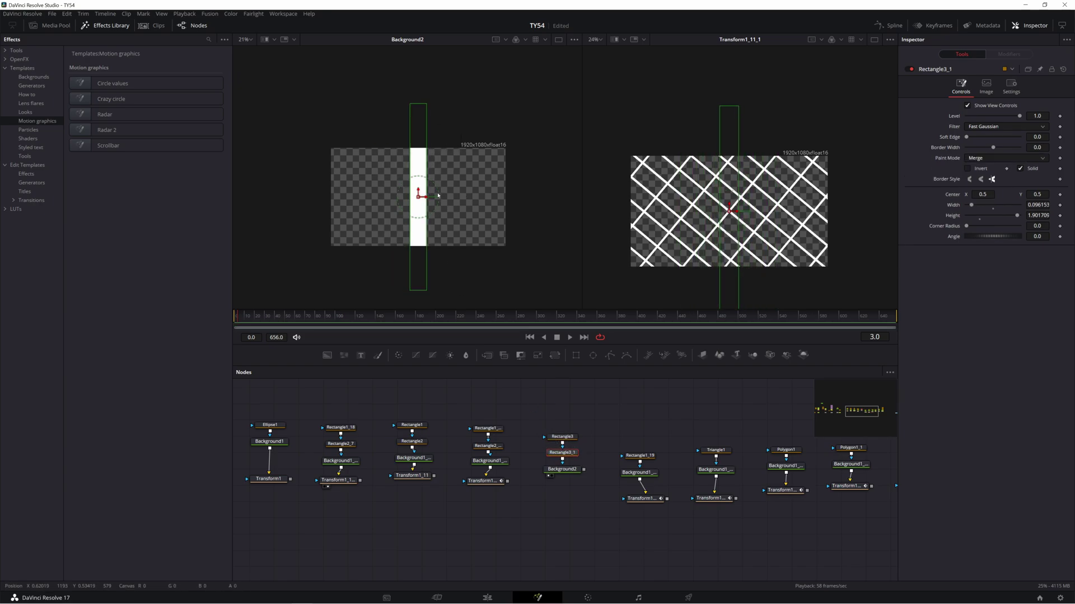
{"action": "left_click_drag", "start_coordinate": [438, 194], "coordinate": [421, 216]}
{"action": "key", "text": "Return"}
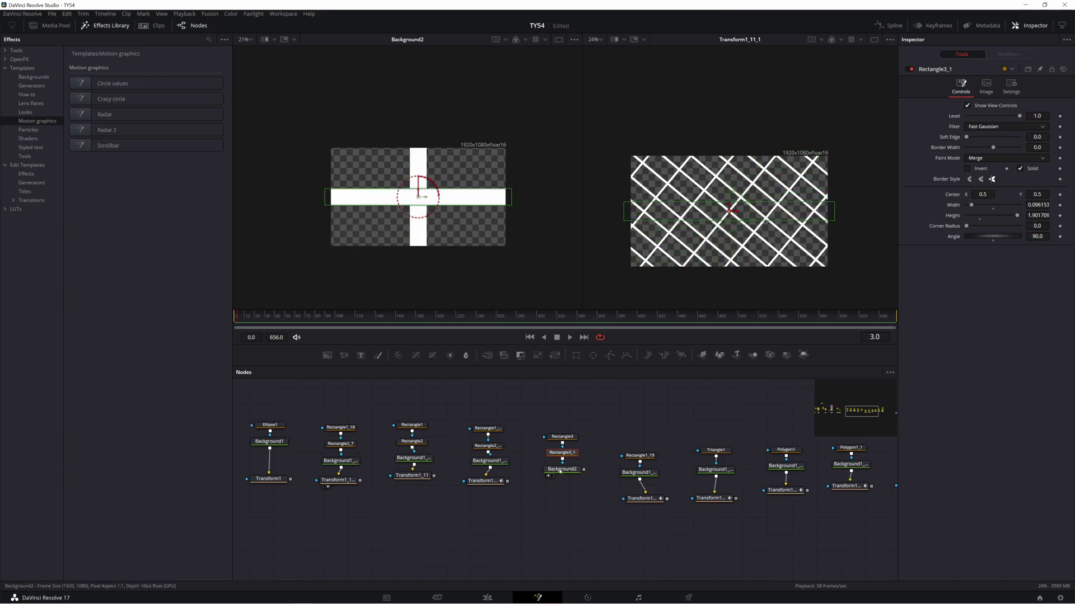
Add a Transform node after Background2, show it in the second viewer, and set its Edges mode to Wrap.
{"action": "left_click", "coordinate": [561, 469]}
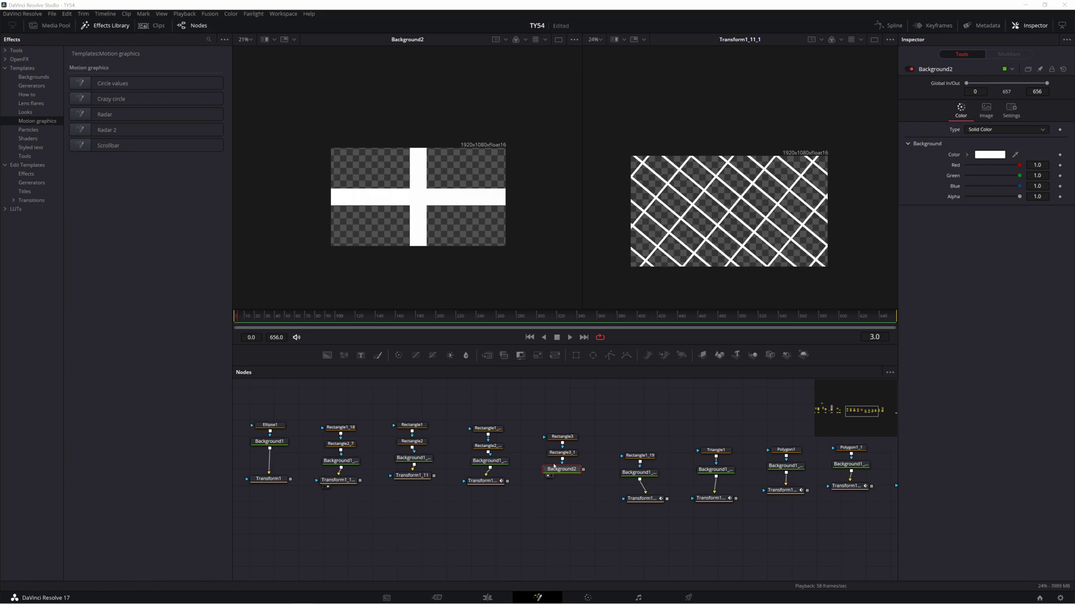
{"action": "key", "text": "2"}
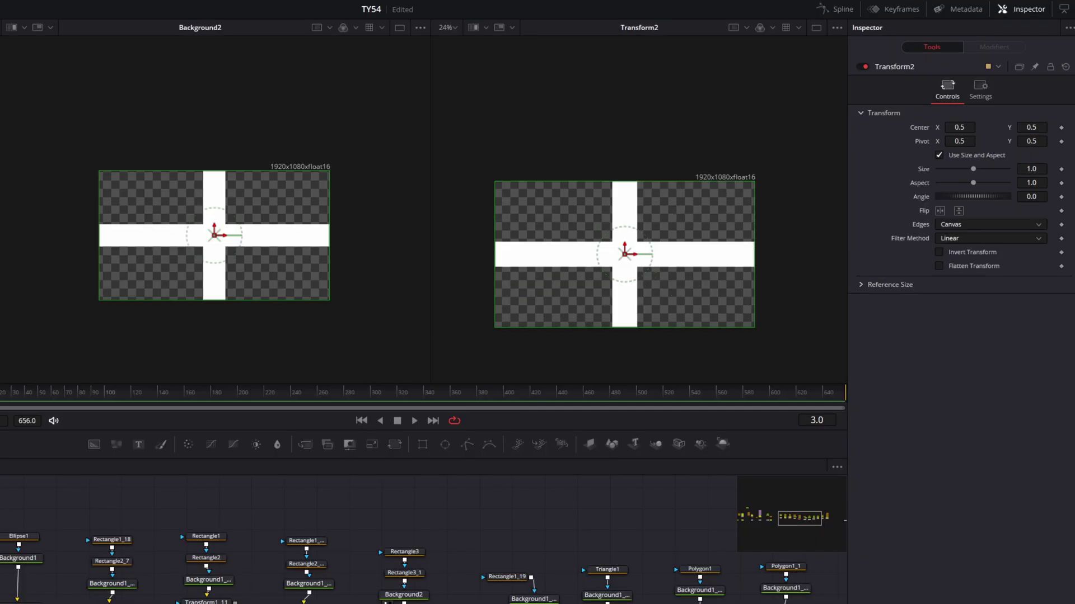
{"action": "left_click", "coordinate": [950, 226]}
{"action": "left_click", "coordinate": [949, 250]}
Set Transform2's size to 0.11, angle to -9 and center Y to 0.46, and select Background2.
{"action": "left_click_drag", "start_coordinate": [973, 171], "coordinate": [945, 170]}
{"action": "left_click_drag", "start_coordinate": [1031, 169], "coordinate": [999, 168]}
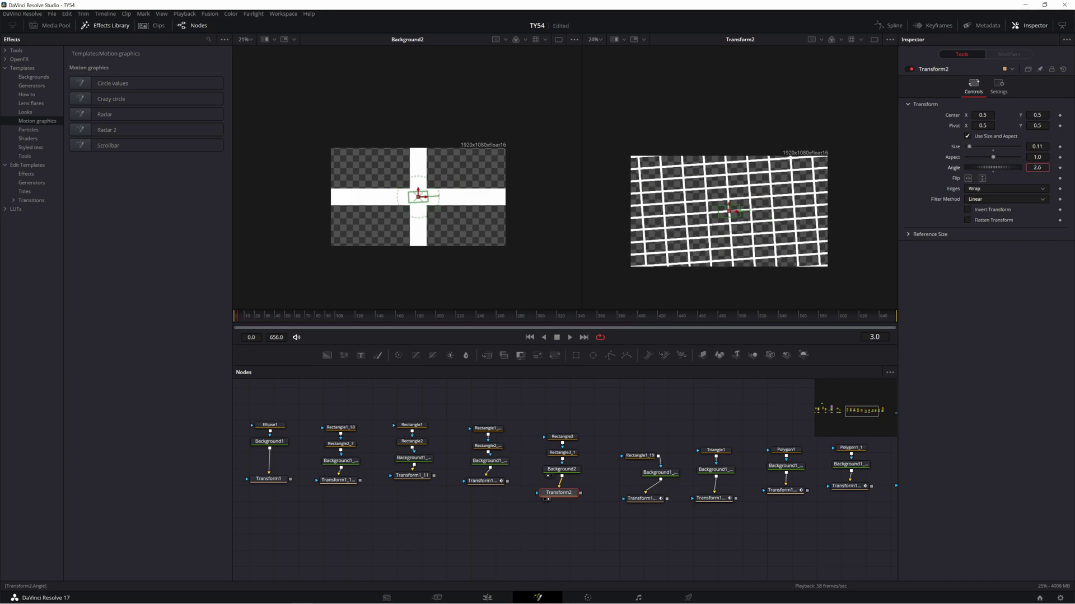
{"action": "left_click_drag", "start_coordinate": [1037, 115], "coordinate": [1064, 115]}
{"action": "left_click_drag", "start_coordinate": [418, 148], "coordinate": [418, 200]}
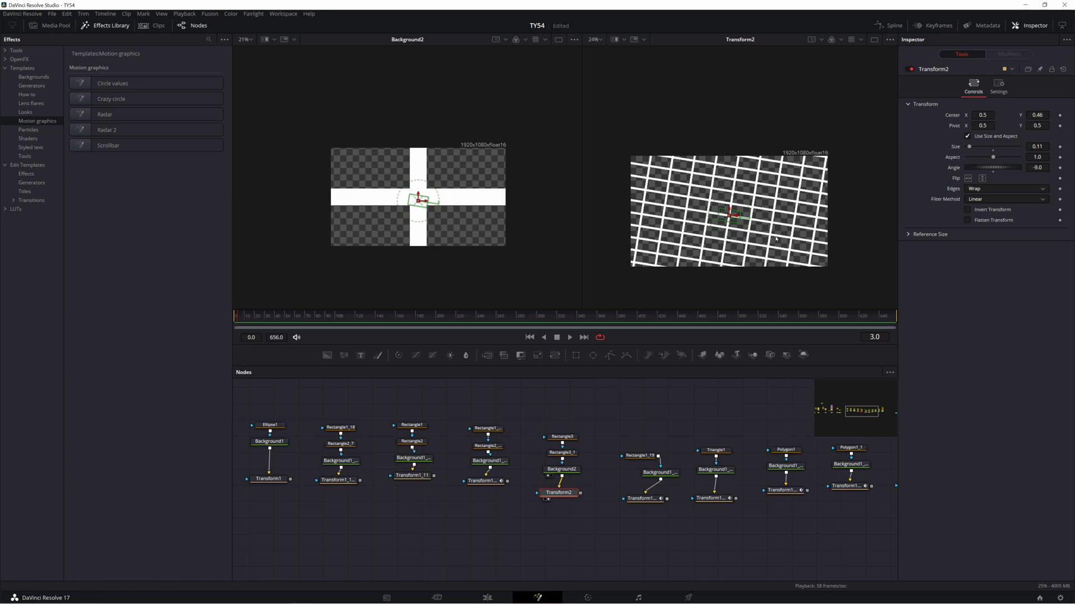
{"action": "left_click", "coordinate": [556, 473]}
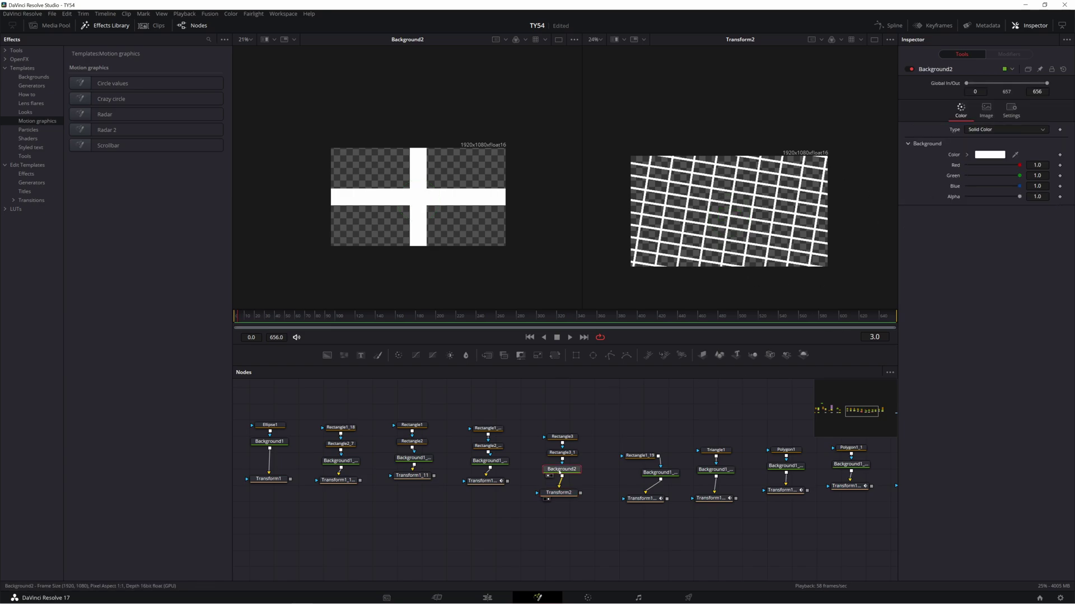
Set Background2's image width to 1080 so its canvas is a 1080 x 1080 square.
{"action": "left_click", "coordinate": [987, 112]}
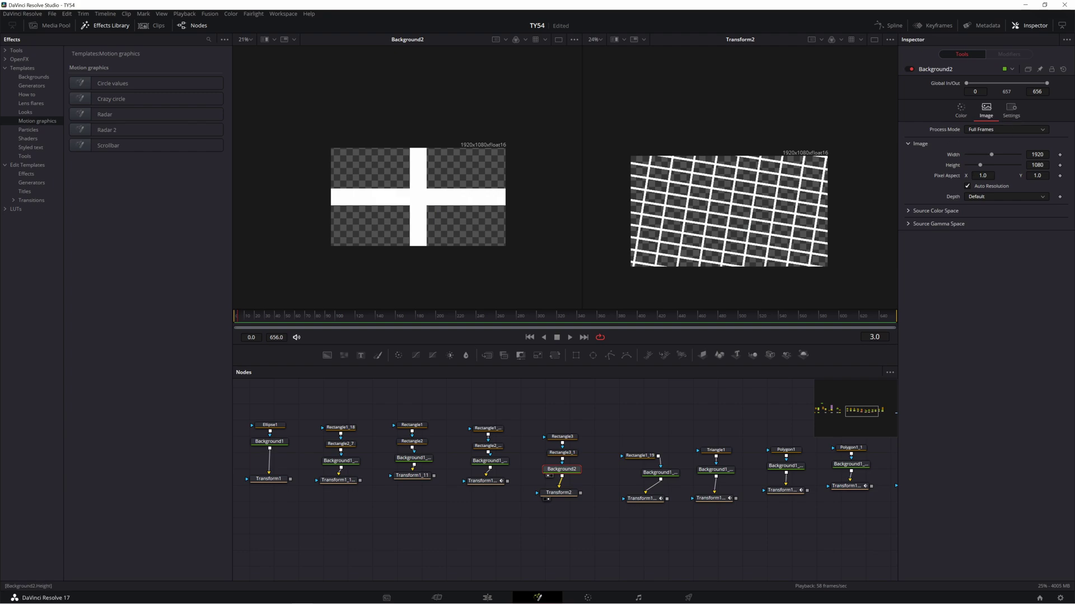
{"action": "left_click", "coordinate": [1041, 154]}
{"action": "type", "text": "1080"}
{"action": "key", "text": "Return"}
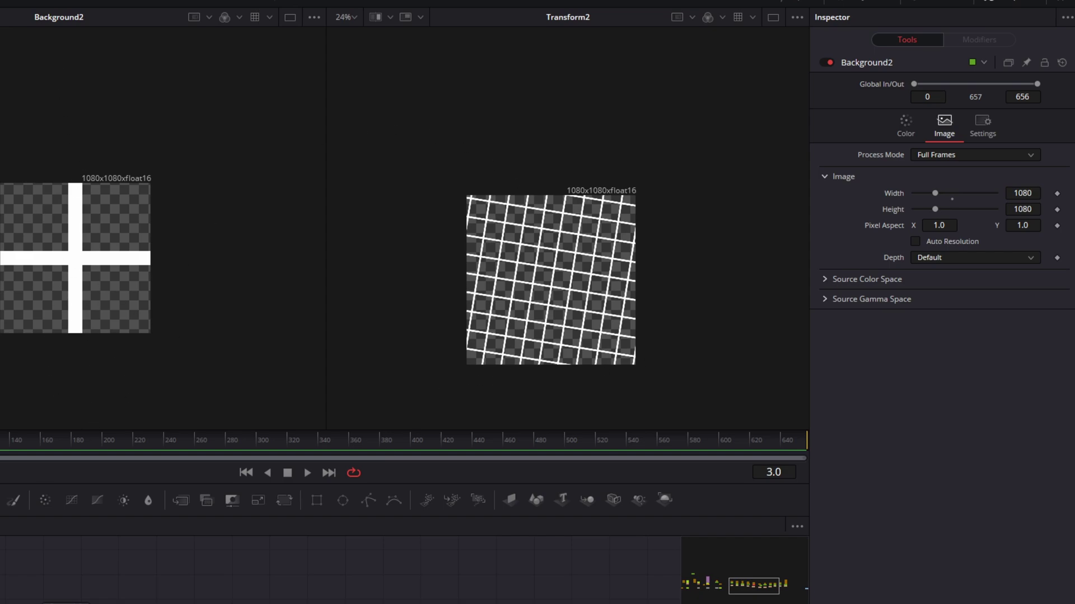
Shift the wrapped grid horizontally by setting Transform2's center X to 0.556.
{"action": "left_click", "coordinate": [558, 493]}
{"action": "left_click_drag", "start_coordinate": [497, 364], "coordinate": [525, 177]}
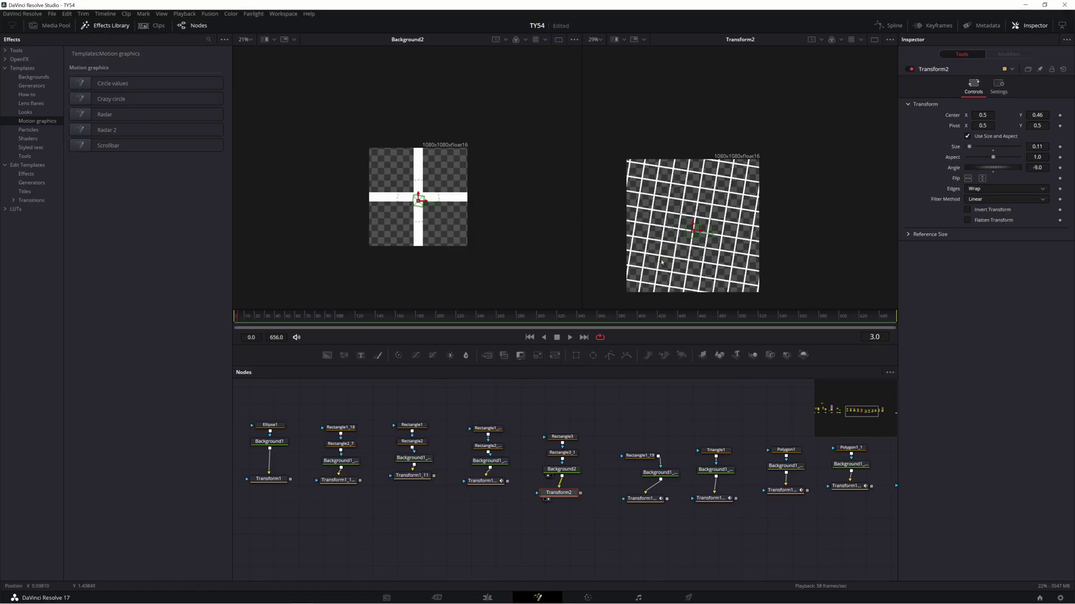
{"action": "left_click_drag", "start_coordinate": [982, 115], "coordinate": [1013, 116]}
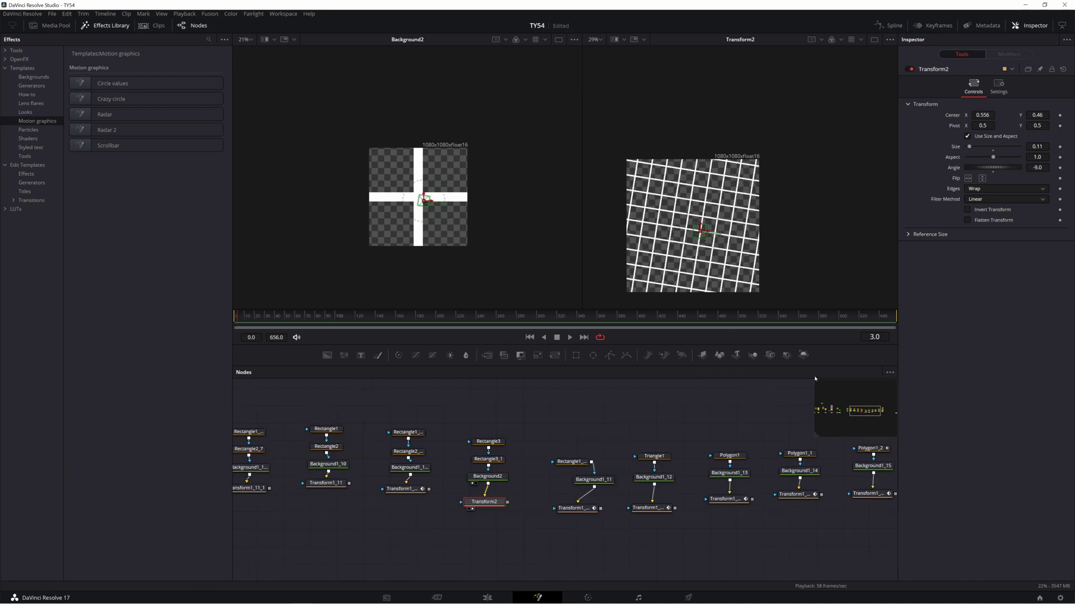
Add a fully transparent Background node below Transform2, merge Transform2 over it, and show the merge in the second viewer.
{"action": "left_click", "coordinate": [491, 554]}
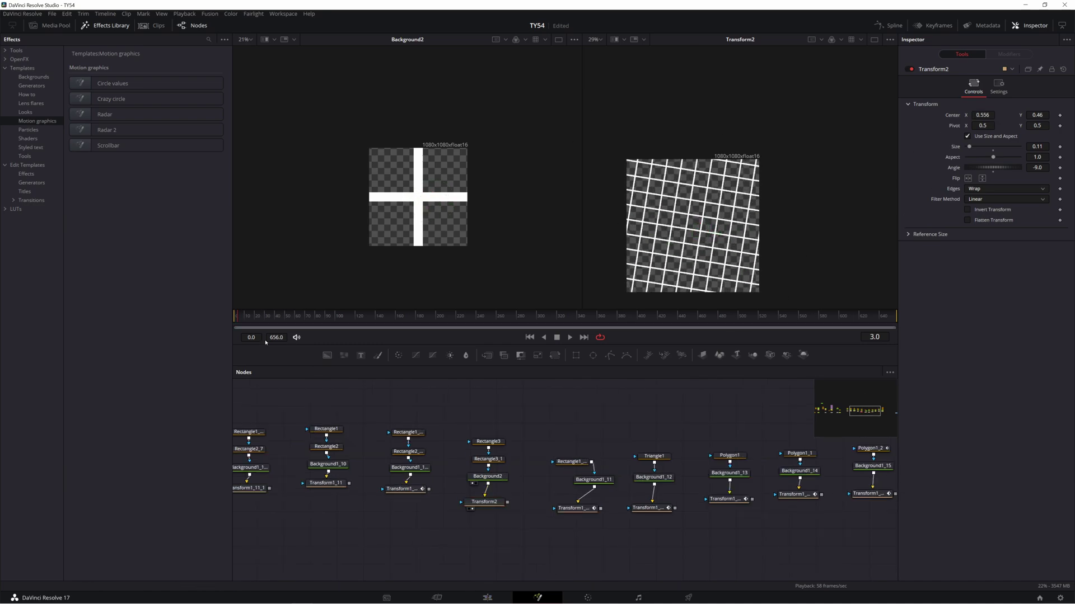
{"action": "left_click", "coordinate": [328, 356]}
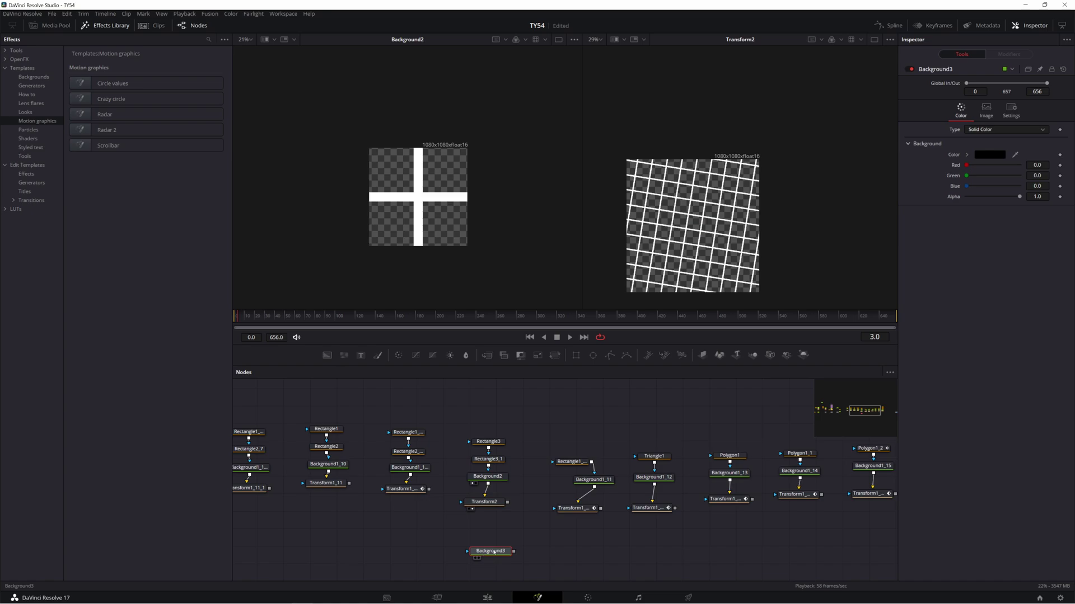
{"action": "left_click_drag", "start_coordinate": [1019, 197], "coordinate": [625, 368]}
{"action": "left_click_drag", "start_coordinate": [506, 505], "coordinate": [515, 551]}
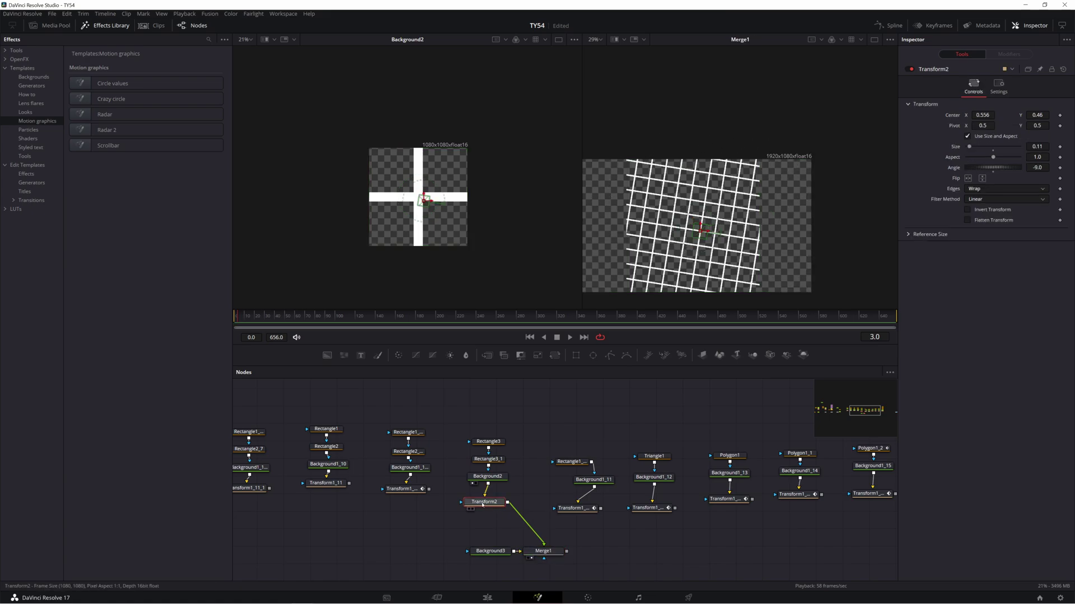
Show Transform2 in the first viewer and enable its Flatten Transform option so the grid fills the merged frame.
{"action": "key", "text": "1"}
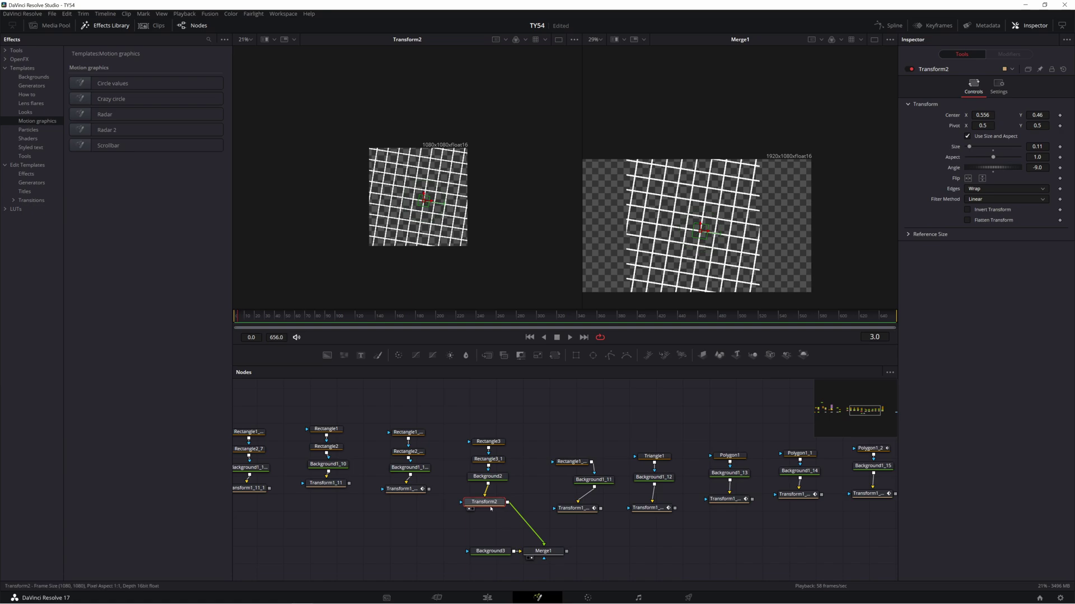
{"action": "left_click", "coordinate": [967, 220]}
{"action": "scroll", "coordinate": [719, 126], "scroll_direction": "up", "scroll_amount": 3}
{"action": "scroll", "coordinate": [722, 129], "scroll_direction": "down", "scroll_amount": 4}
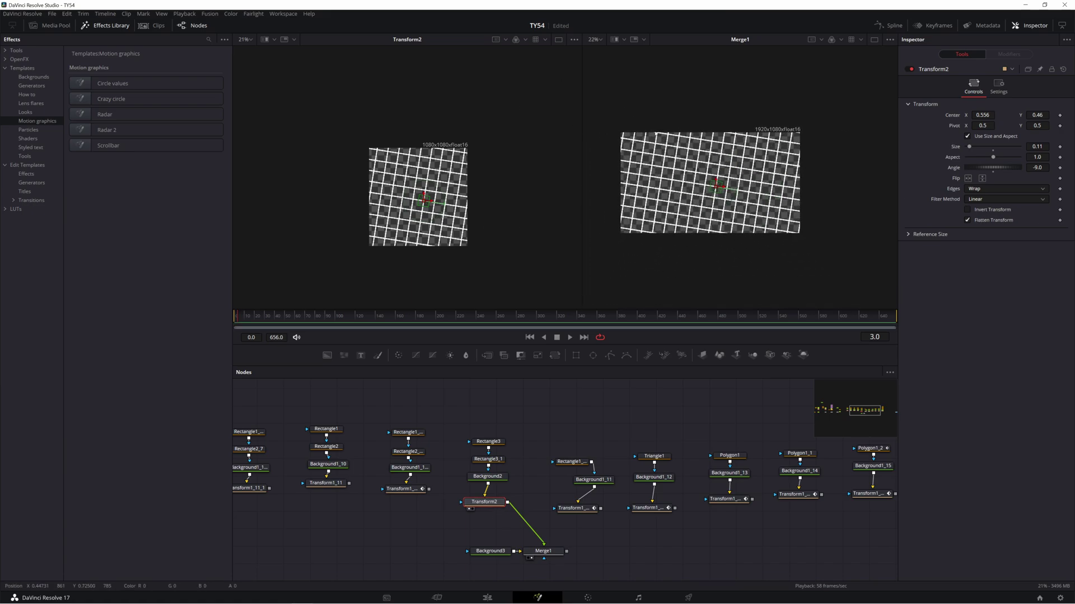
Review the Merge1 and Background1_11 settings, reselect Transform2, and save the project.
{"action": "left_click", "coordinate": [538, 551]}
{"action": "scroll", "coordinate": [606, 418], "scroll_direction": "down", "scroll_amount": 2}
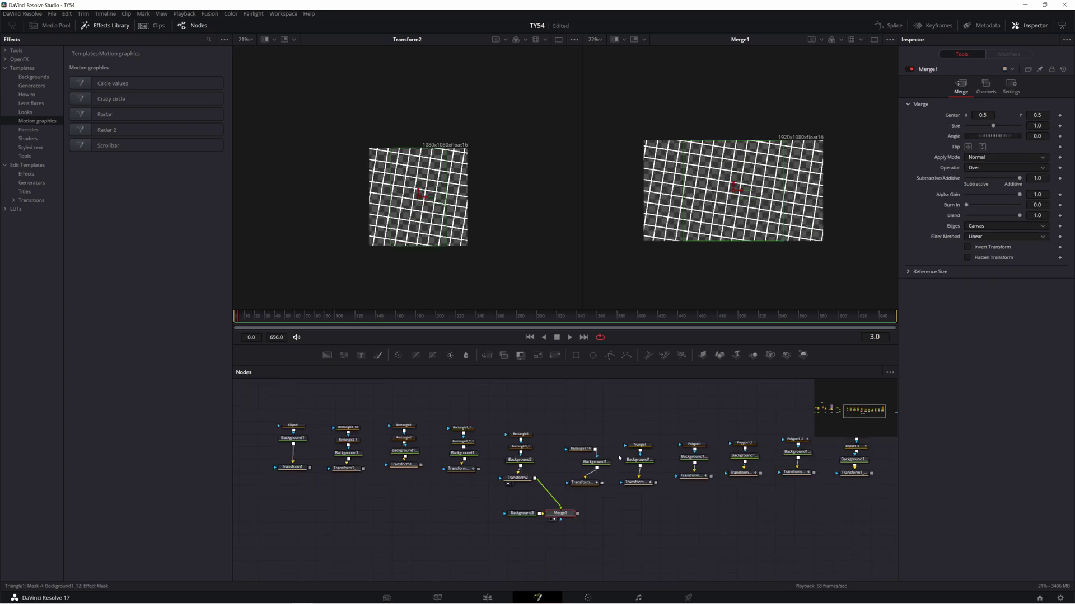
{"action": "scroll", "coordinate": [610, 503], "scroll_direction": "up", "scroll_amount": 1}
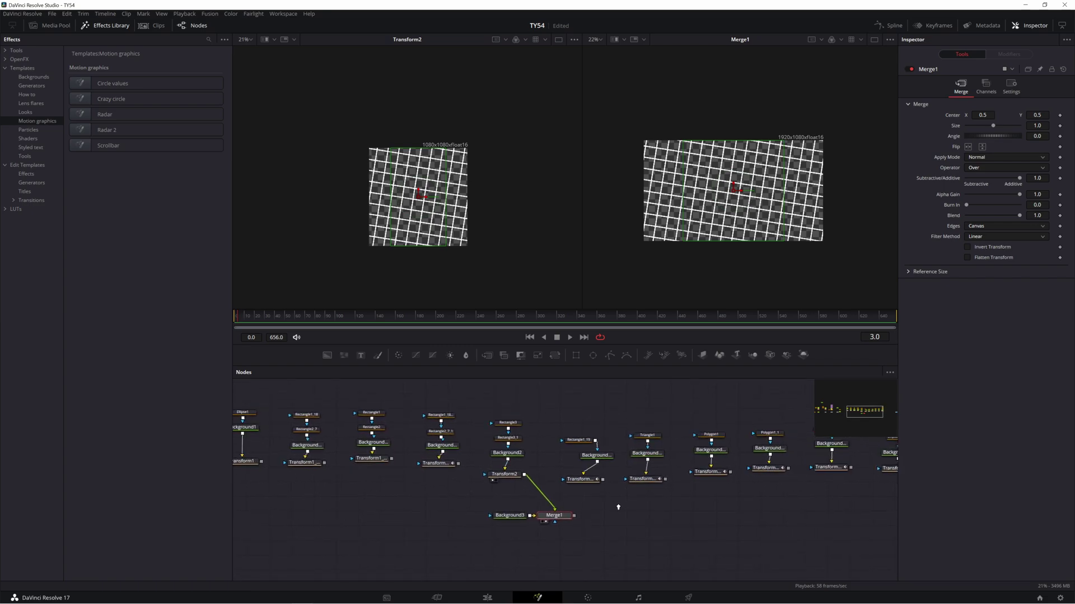
{"action": "left_click", "coordinate": [596, 455]}
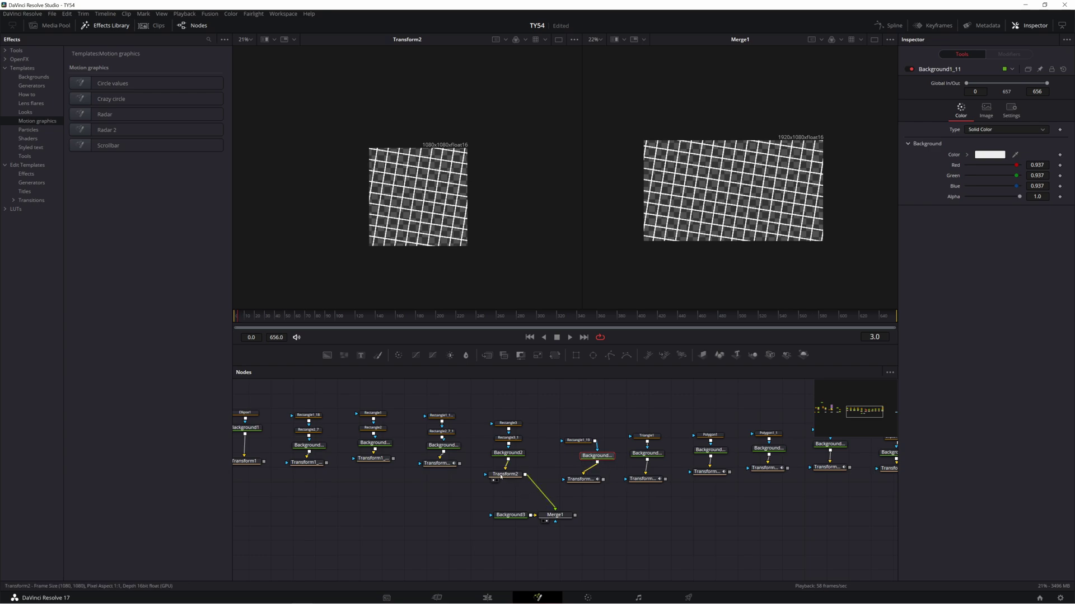
{"action": "left_click", "coordinate": [501, 475]}
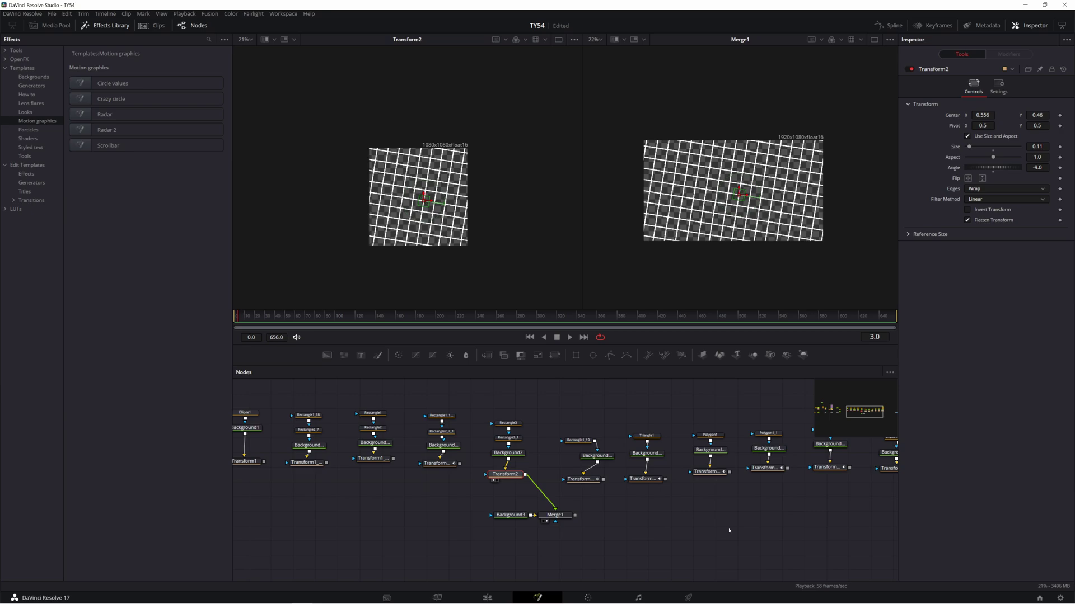
{"action": "key", "text": "ctrl+s"}
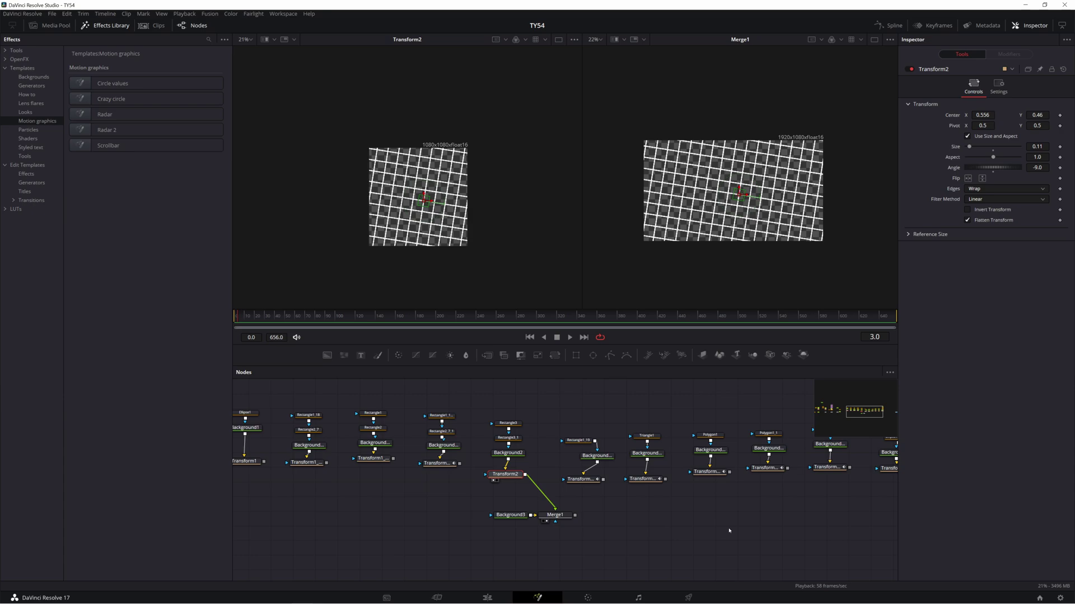